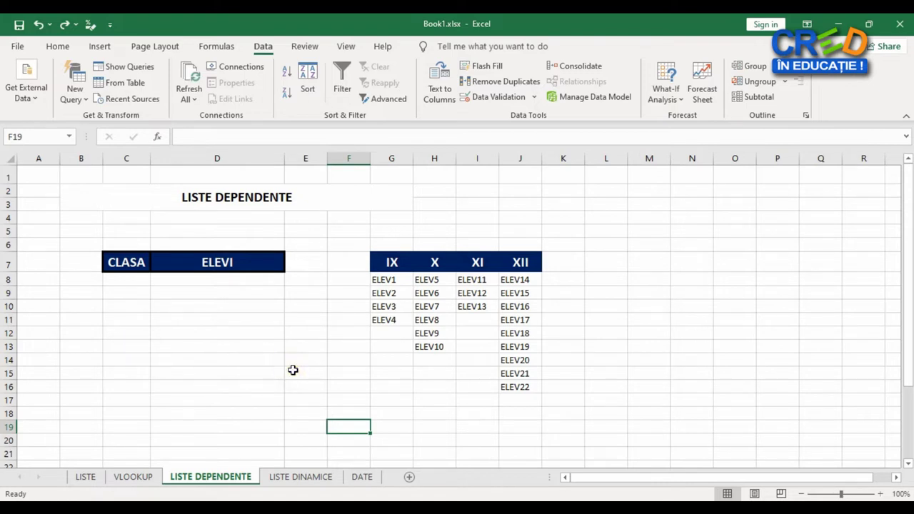
Name the class header cells G7:J7 as CLASE
{"action": "left_click", "coordinate": [382, 264]}
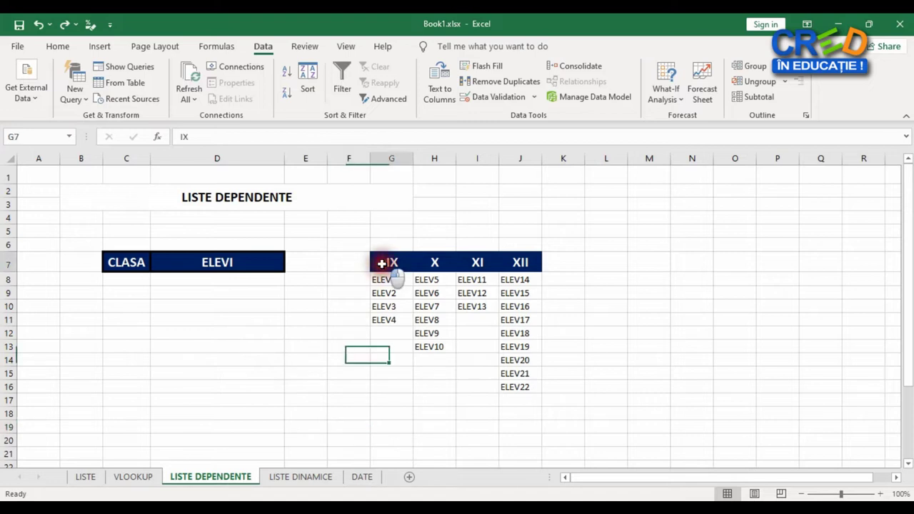
{"action": "left_click_drag", "start_coordinate": [382, 264], "coordinate": [513, 269]}
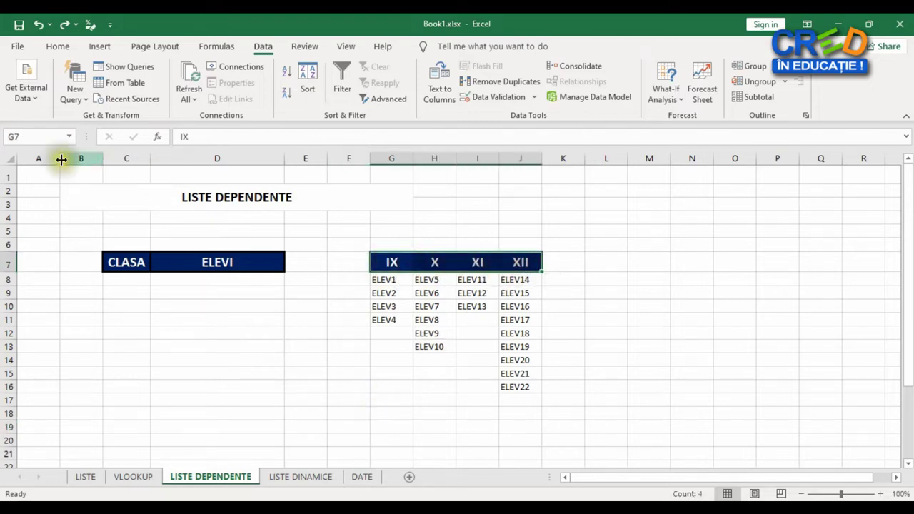
{"action": "left_click", "coordinate": [33, 137]}
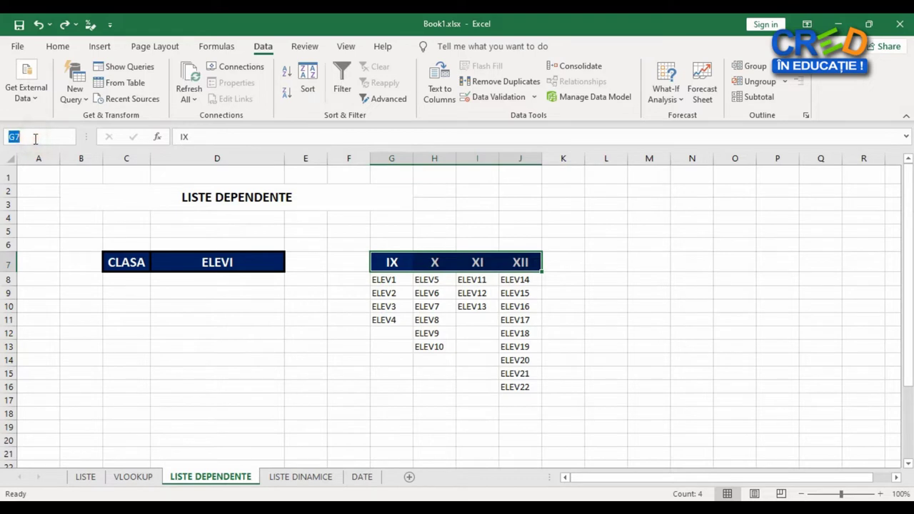
{"action": "type", "text": "CLASE"}
{"action": "key", "text": "Return"}
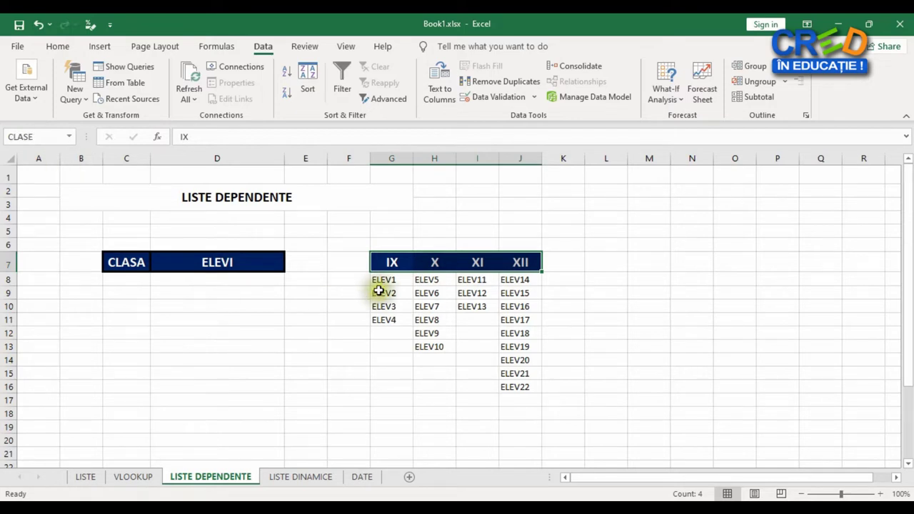
Name the IX student list G8:G11 as IX and the X list H8:H13 as X
{"action": "left_click", "coordinate": [395, 280]}
{"action": "left_click_drag", "start_coordinate": [395, 280], "coordinate": [396, 319]}
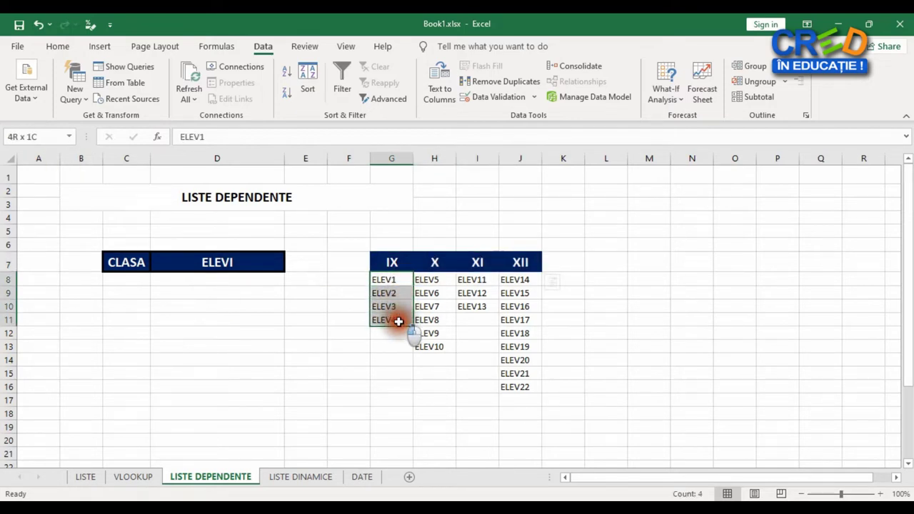
{"action": "left_click", "coordinate": [39, 138]}
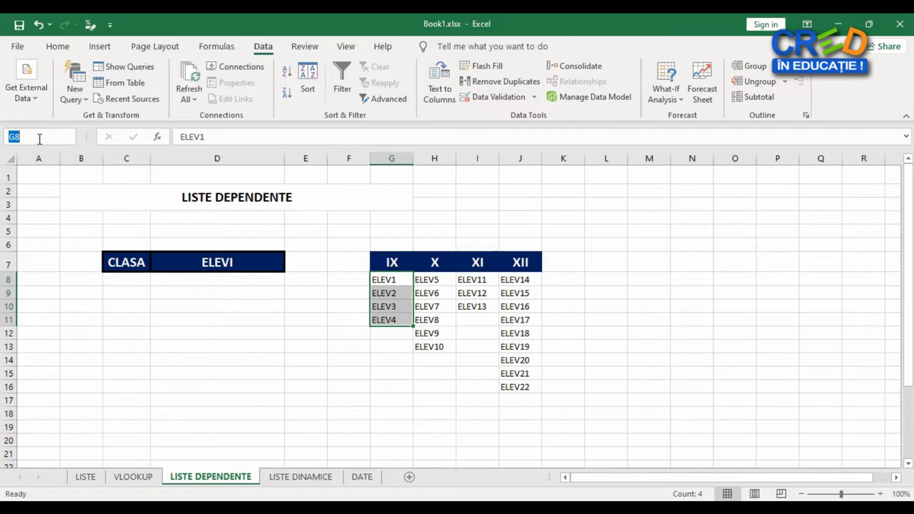
{"action": "type", "text": "IX"}
{"action": "key", "text": "Return"}
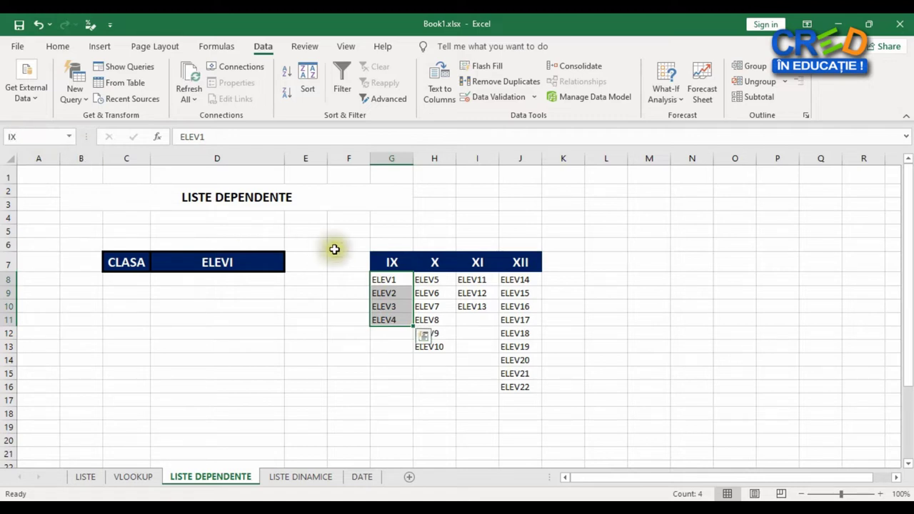
{"action": "left_click_drag", "start_coordinate": [432, 280], "coordinate": [438, 347]}
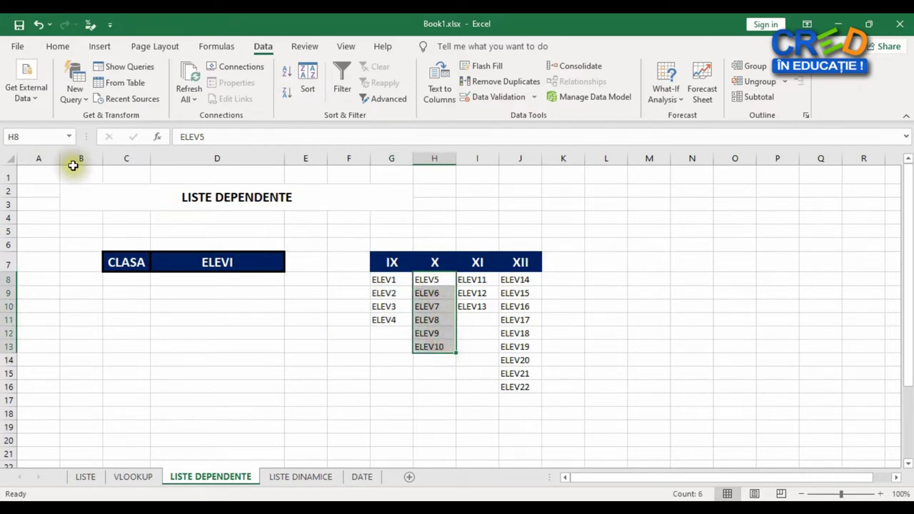
{"action": "left_click", "coordinate": [36, 136]}
{"action": "type", "text": "X"}
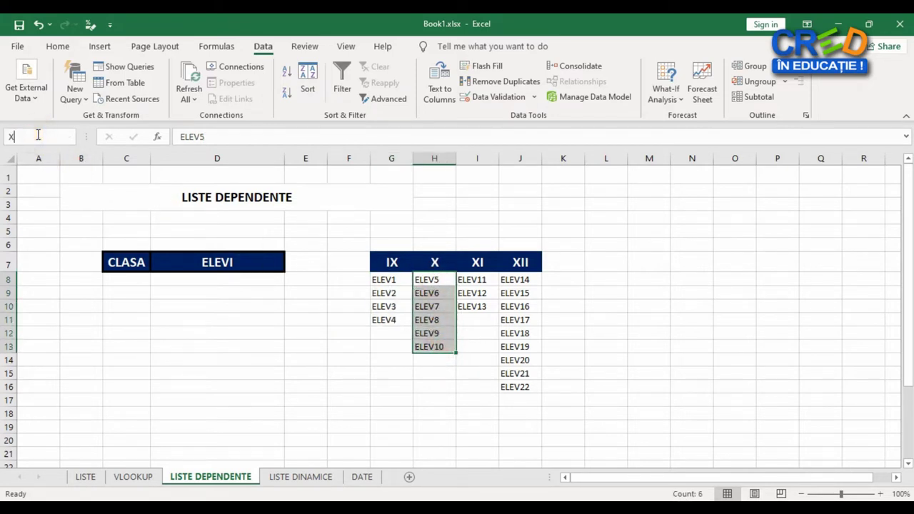
{"action": "key", "text": "Return"}
Name the XI list I8:I10 as XI and begin naming the XII list J8:J16 XII
{"action": "left_click_drag", "start_coordinate": [471, 281], "coordinate": [475, 307]}
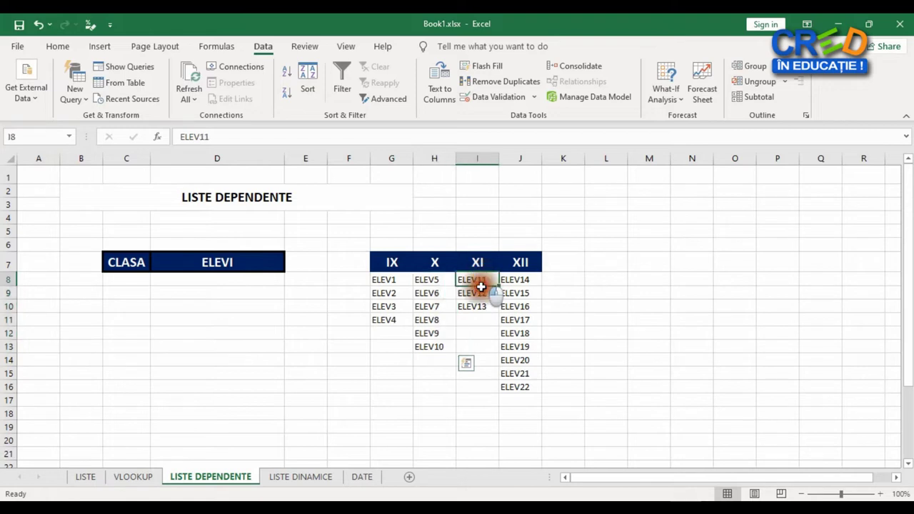
{"action": "left_click", "coordinate": [50, 135]}
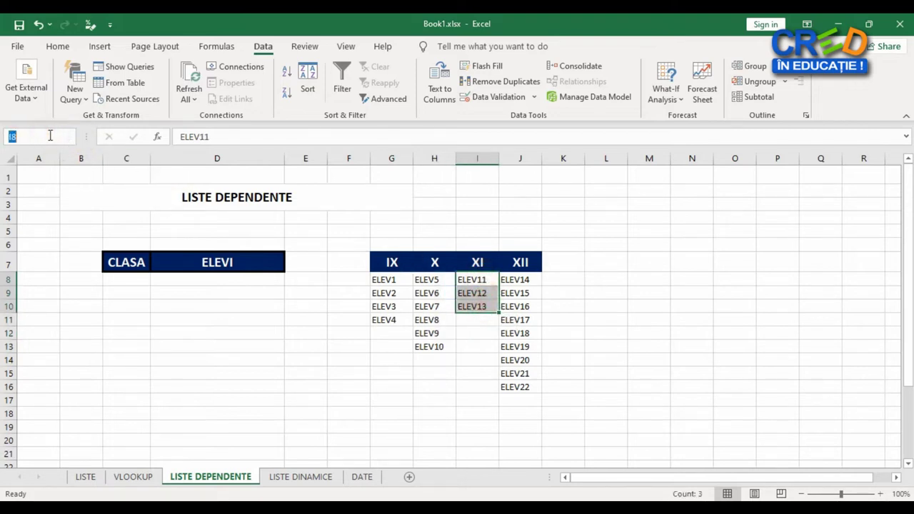
{"action": "type", "text": "X"}
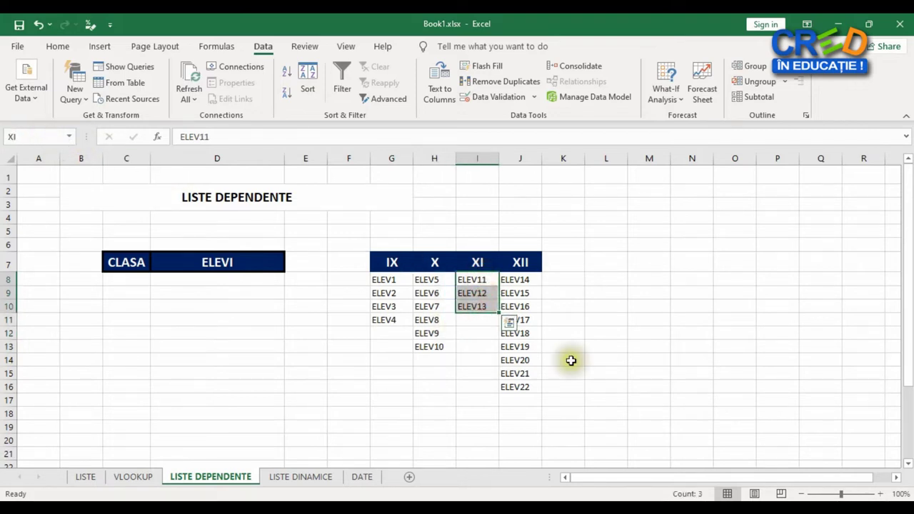
{"action": "left_click_drag", "start_coordinate": [520, 280], "coordinate": [529, 387]}
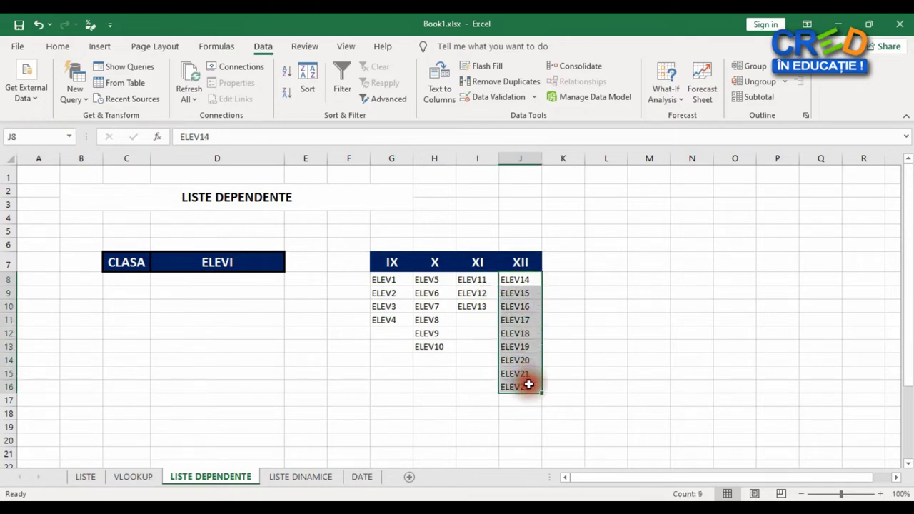
{"action": "left_click", "coordinate": [51, 135]}
{"action": "type", "text": "X"}
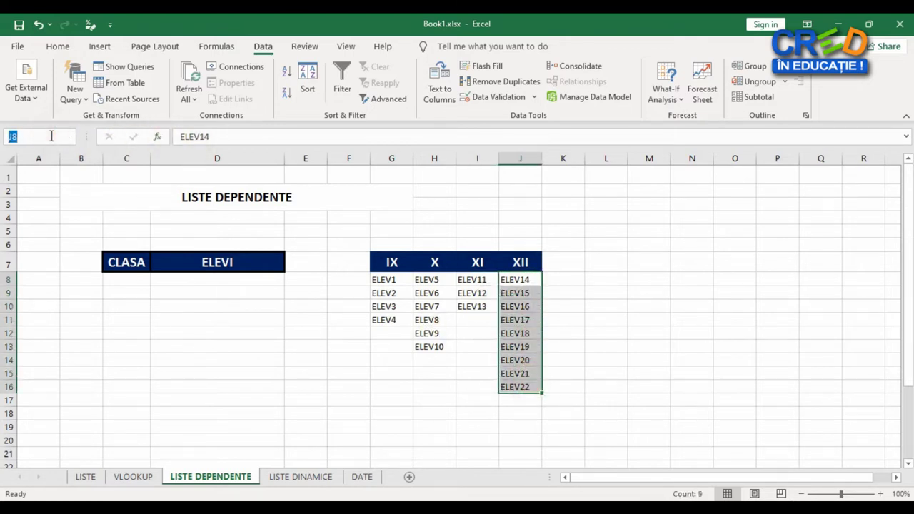
{"action": "type", "text": "II"}
Add a List data validation to C8 with source =CLASE for a class dropdown
{"action": "left_click", "coordinate": [222, 334]}
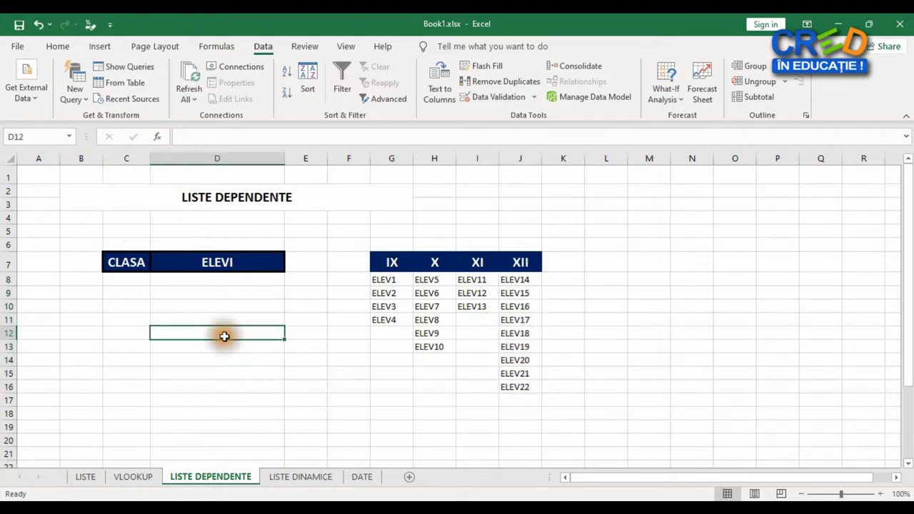
{"action": "left_click", "coordinate": [192, 401]}
{"action": "left_click", "coordinate": [175, 412]}
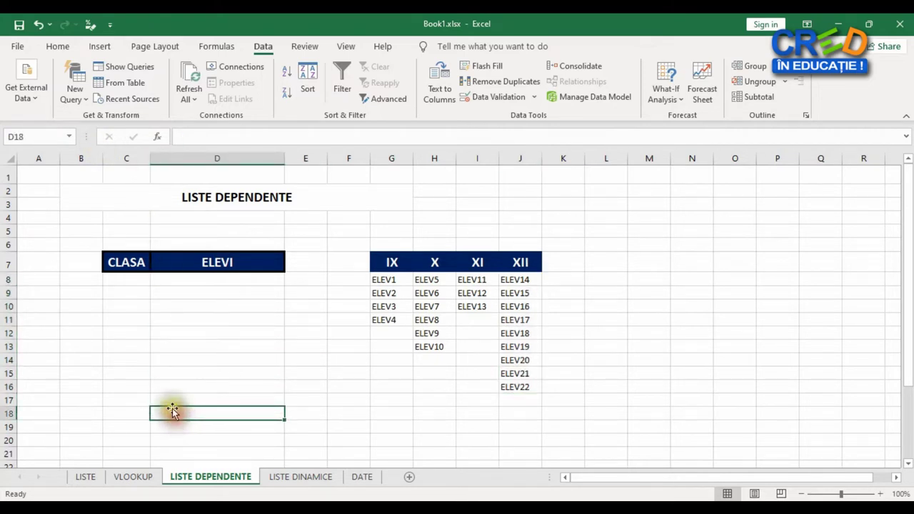
{"action": "left_click", "coordinate": [127, 279]}
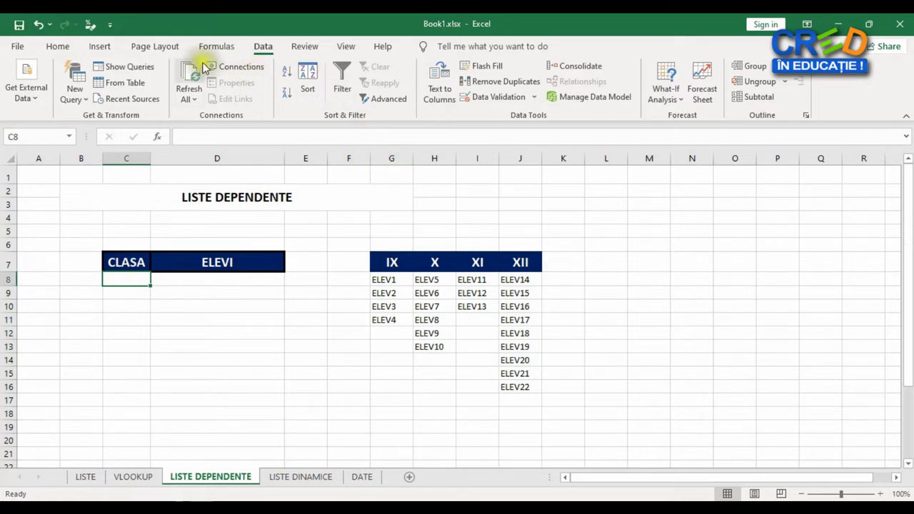
{"action": "left_click", "coordinate": [504, 102]}
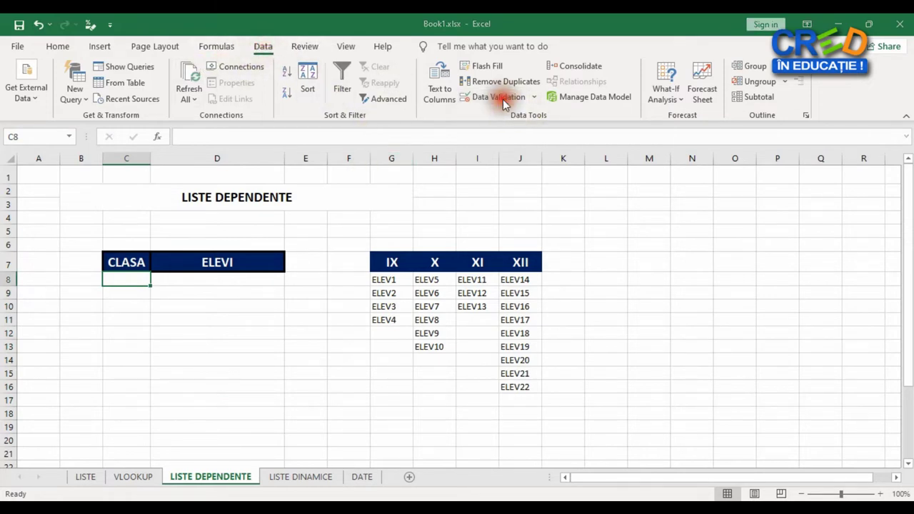
{"action": "left_click", "coordinate": [647, 214]}
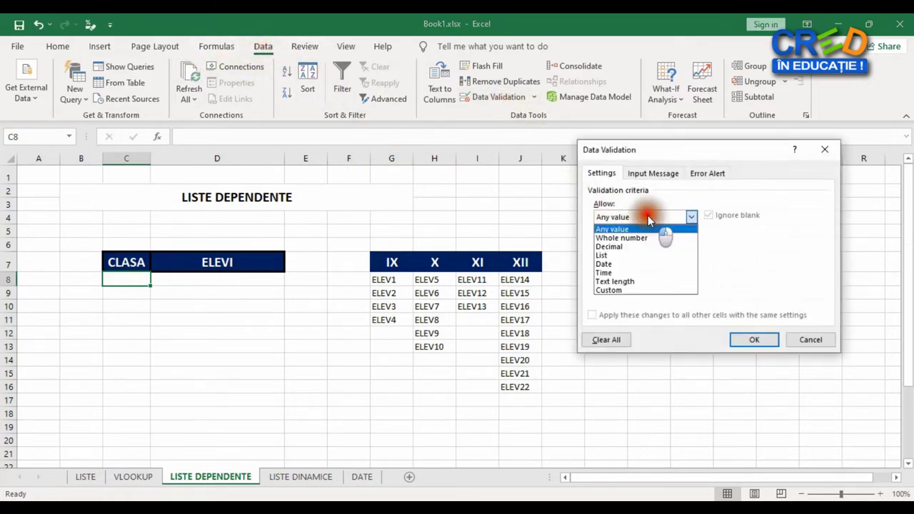
{"action": "left_click", "coordinate": [625, 255]}
{"action": "left_click", "coordinate": [622, 270]}
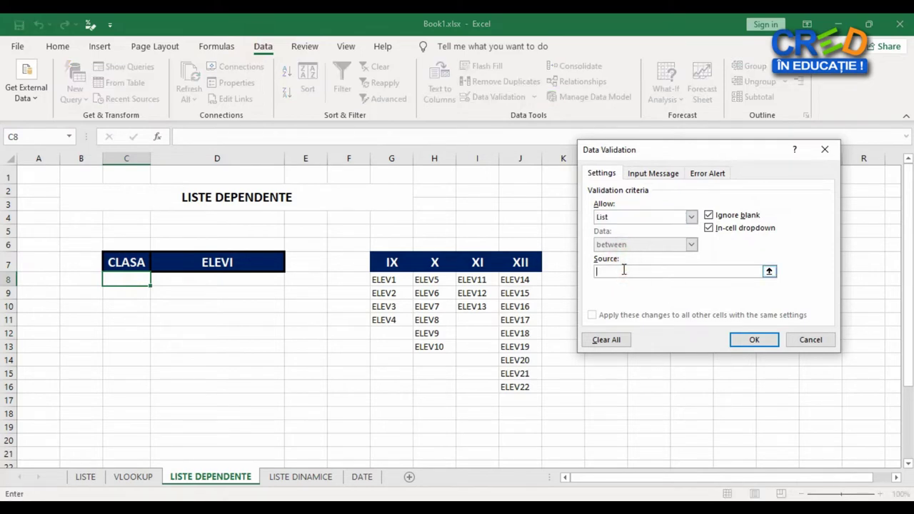
{"action": "type", "text": "="}
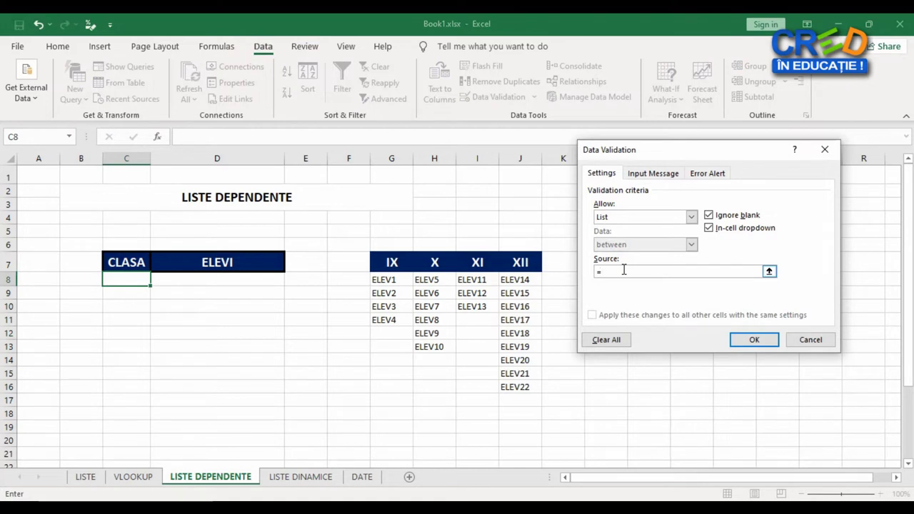
{"action": "type", "text": "C"}
{"action": "type", "text": "LASE"}
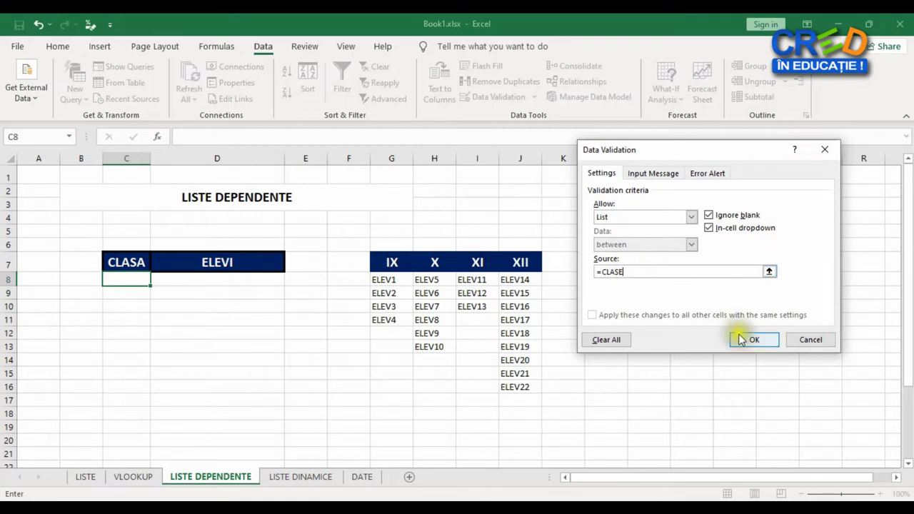
{"action": "left_click", "coordinate": [754, 339]}
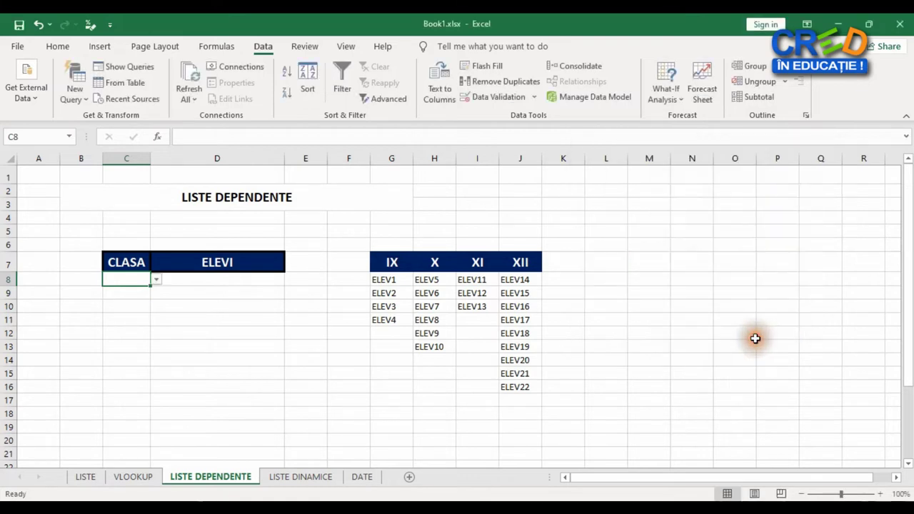
{"action": "left_click", "coordinate": [155, 282]}
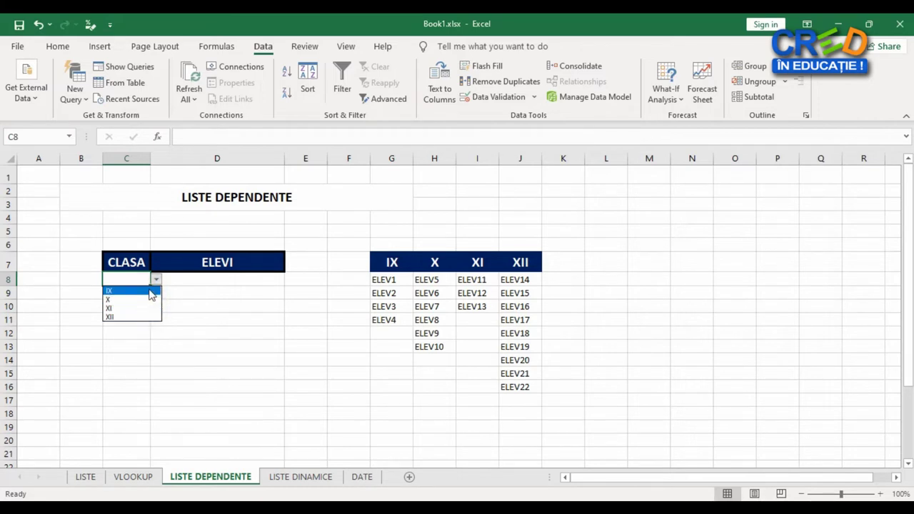
{"action": "left_click", "coordinate": [257, 324]}
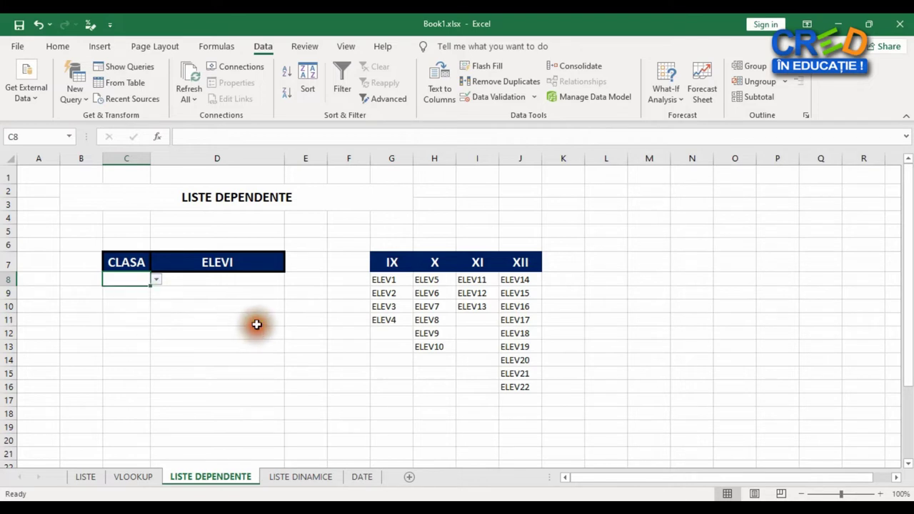
{"action": "left_click", "coordinate": [243, 280]}
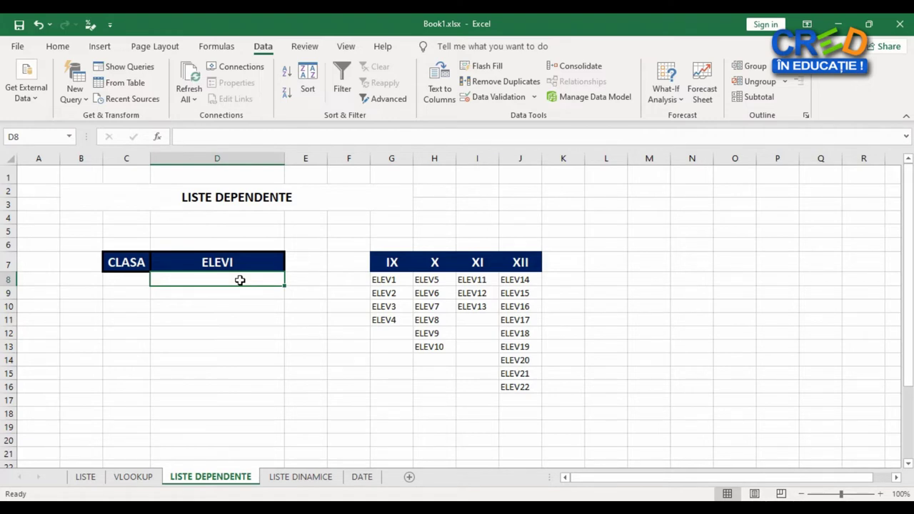
Give D8 a List validation sourced from =INDIRECT(C8), accepting the error warning
{"action": "left_click", "coordinate": [512, 100]}
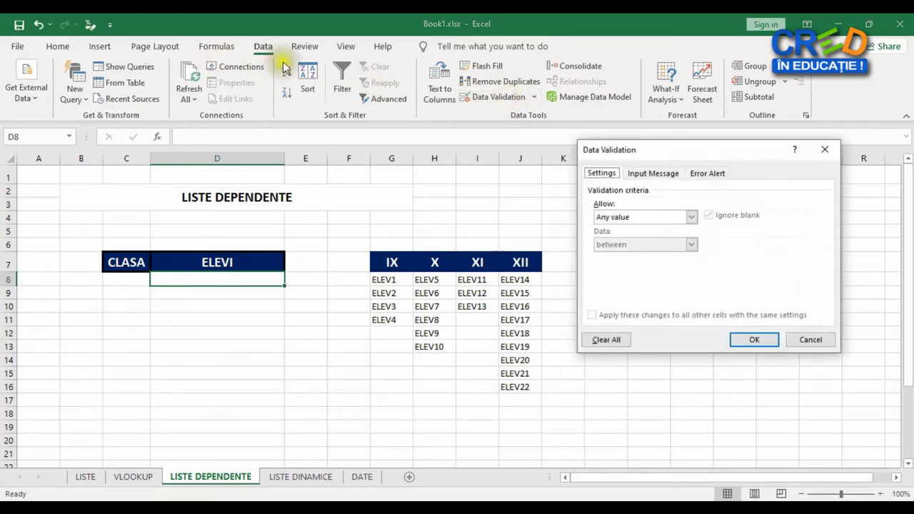
{"action": "left_click", "coordinate": [691, 216]}
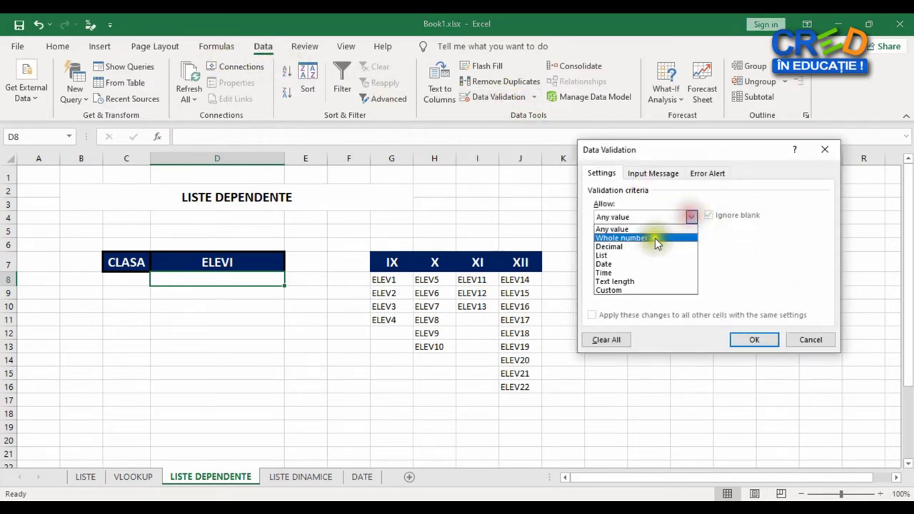
{"action": "left_click", "coordinate": [621, 255]}
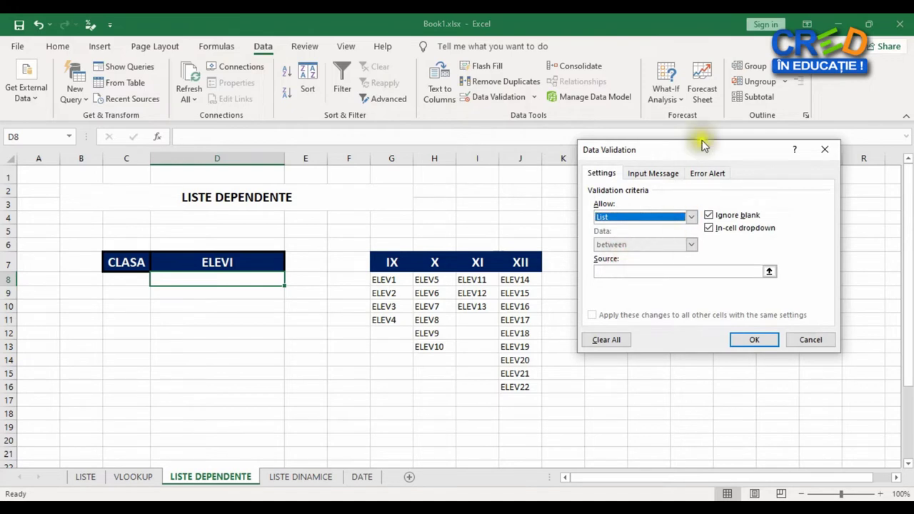
{"action": "left_click_drag", "start_coordinate": [698, 151], "coordinate": [664, 158]}
{"action": "left_click", "coordinate": [594, 278]}
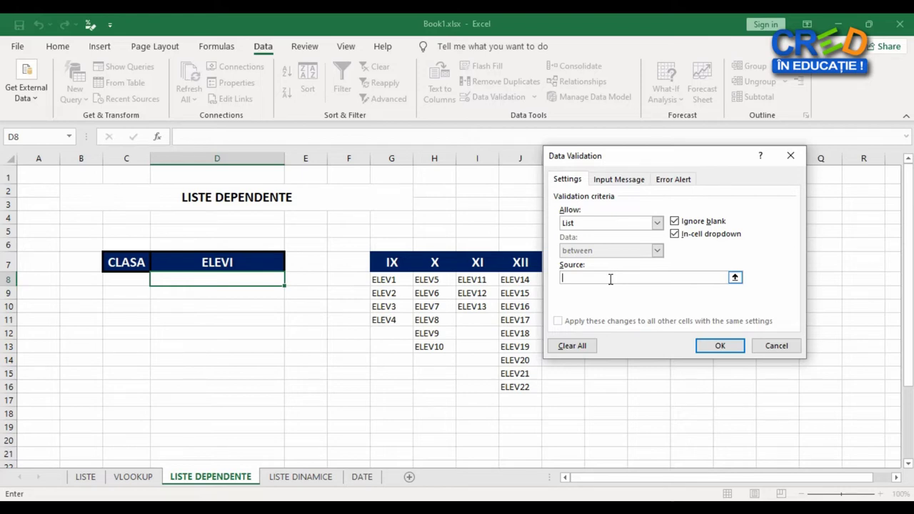
{"action": "type", "text": "=INDI"}
{"action": "type", "text": "RECT(C8"}
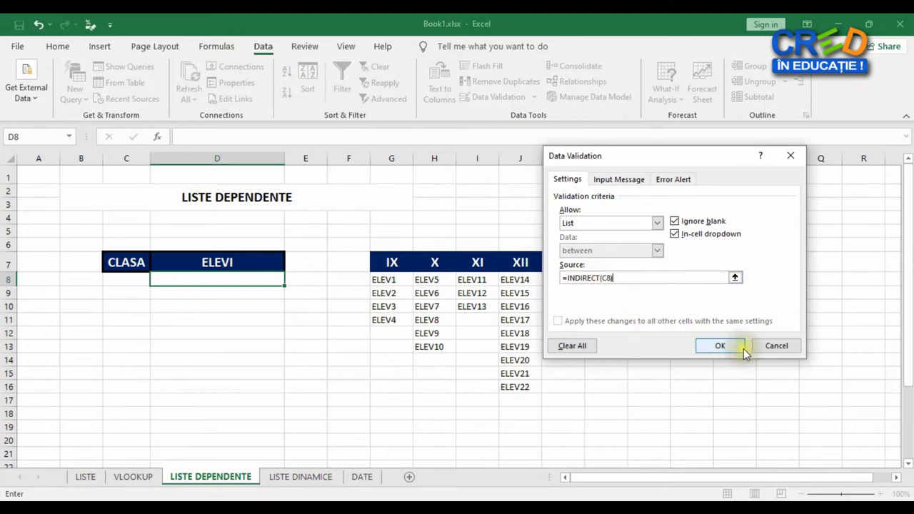
{"action": "left_click", "coordinate": [719, 347]}
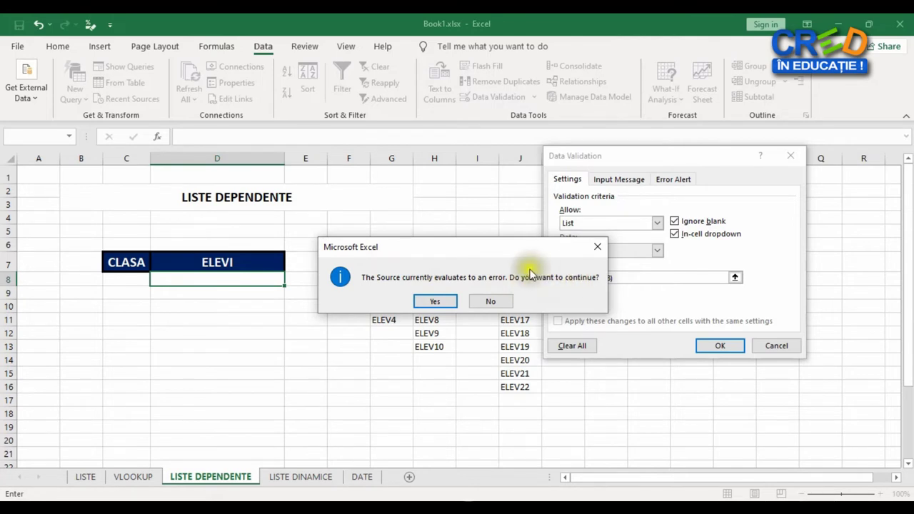
{"action": "left_click", "coordinate": [437, 302]}
Pick class IX in C8 and check that D8's dropdown offers only IX students
{"action": "left_click", "coordinate": [114, 277]}
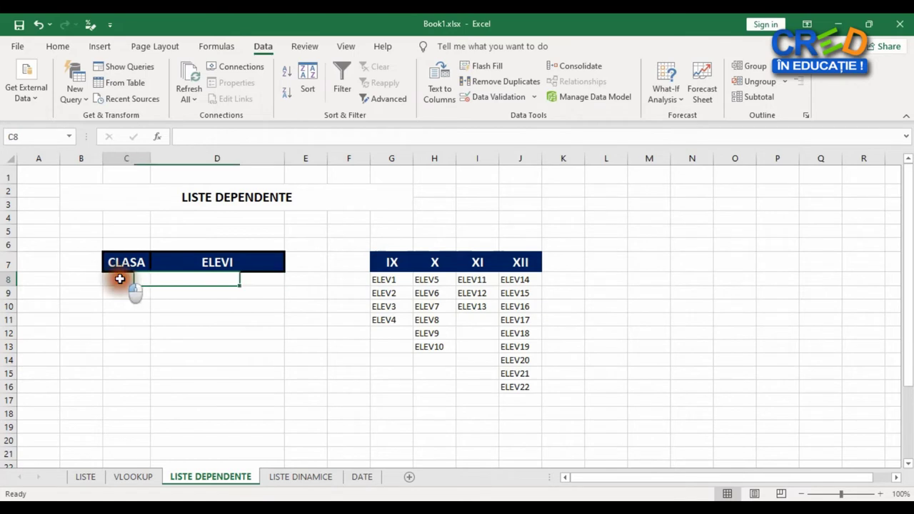
{"action": "left_click", "coordinate": [154, 279]}
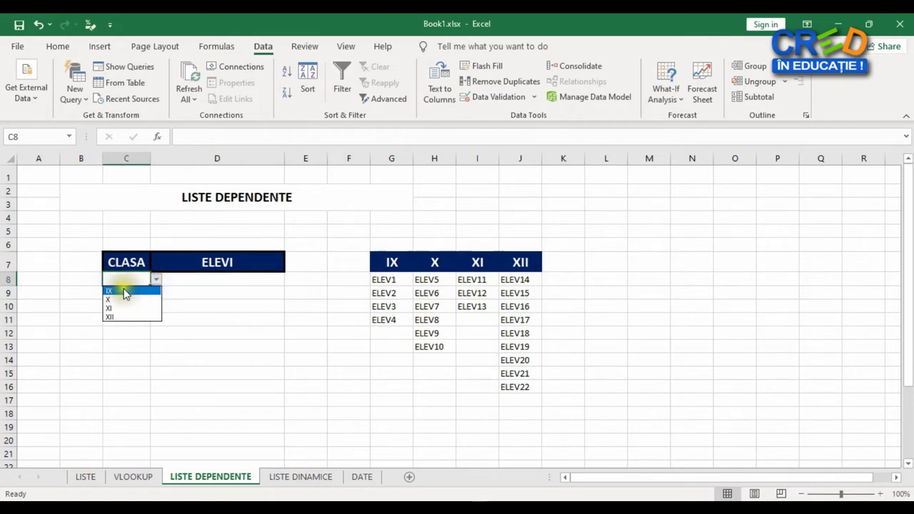
{"action": "left_click", "coordinate": [132, 292]}
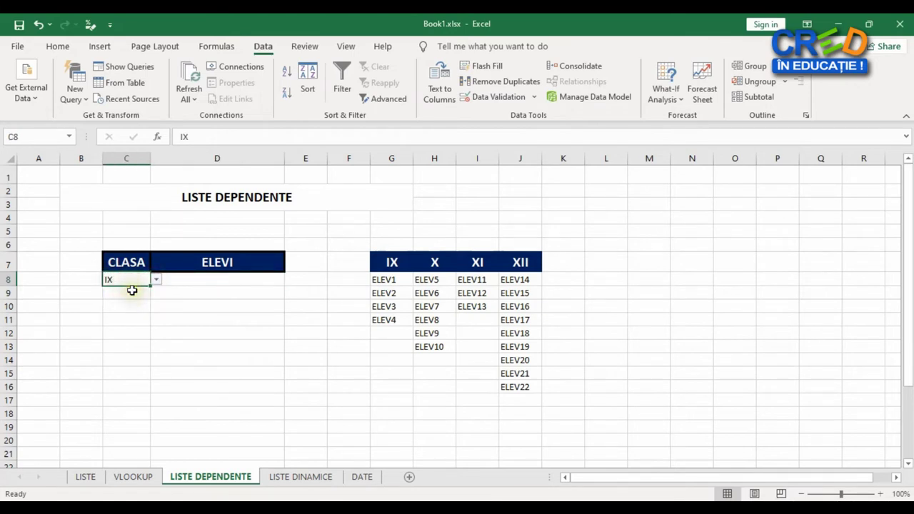
{"action": "left_click", "coordinate": [263, 279]}
{"action": "left_click", "coordinate": [289, 279]}
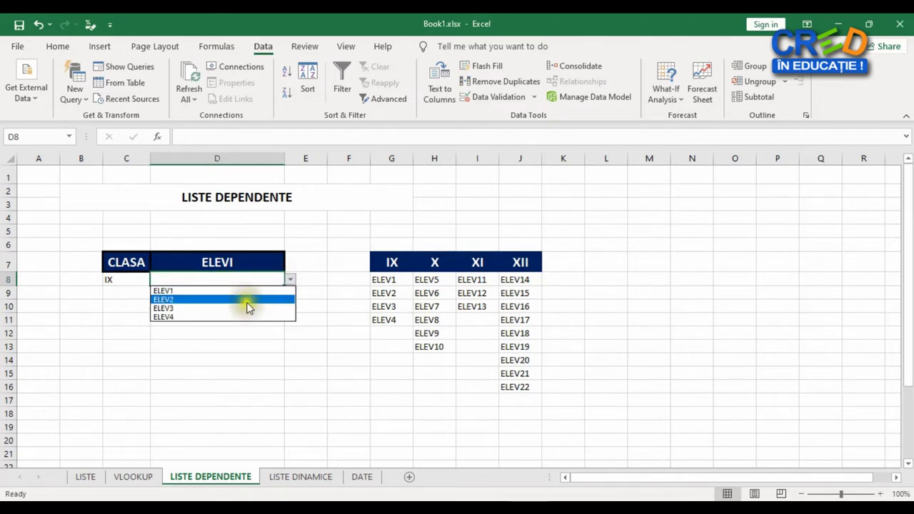
{"action": "left_click", "coordinate": [126, 283]}
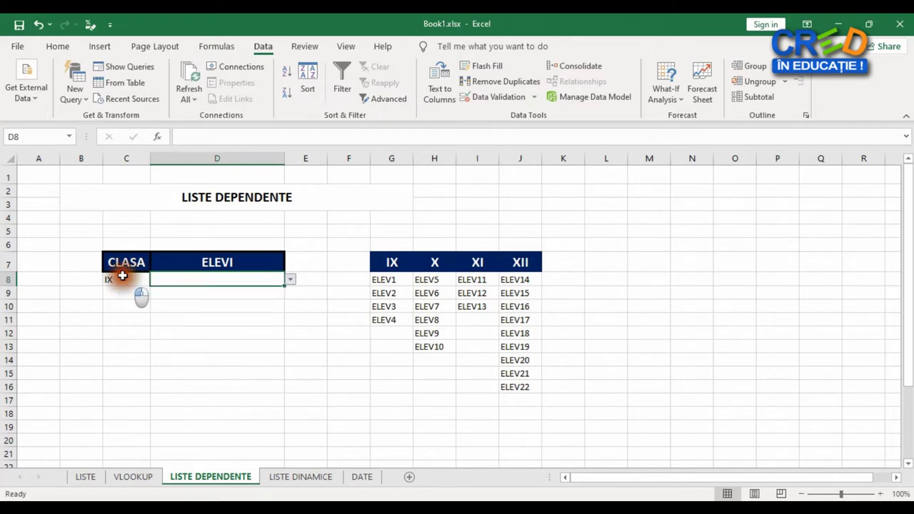
Pick class X in C8 and check that D8's dropdown now lists the X students
{"action": "left_click", "coordinate": [128, 277]}
{"action": "left_click", "coordinate": [156, 279]}
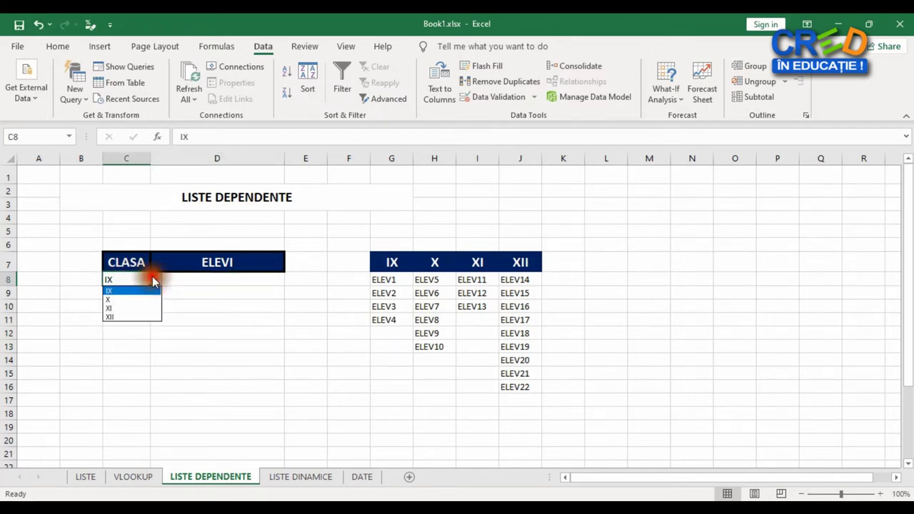
{"action": "left_click", "coordinate": [122, 300]}
{"action": "left_click", "coordinate": [271, 278]}
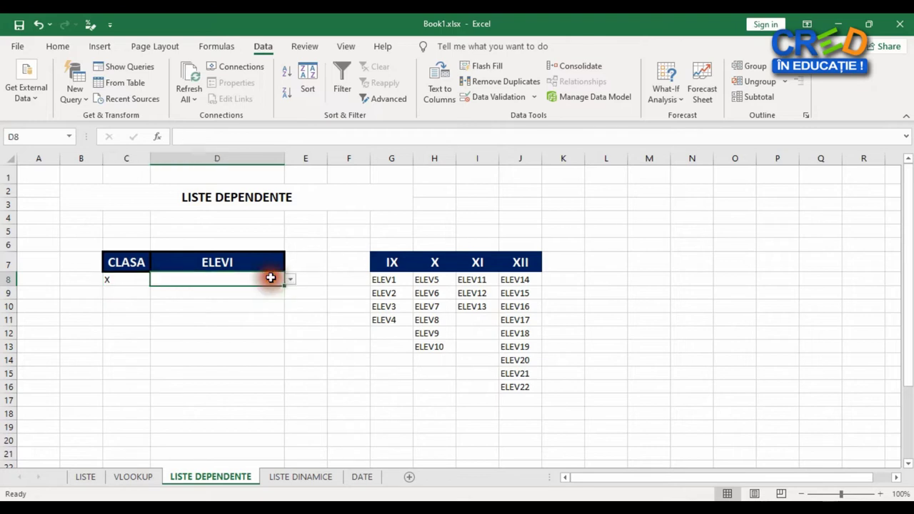
{"action": "left_click", "coordinate": [290, 279]}
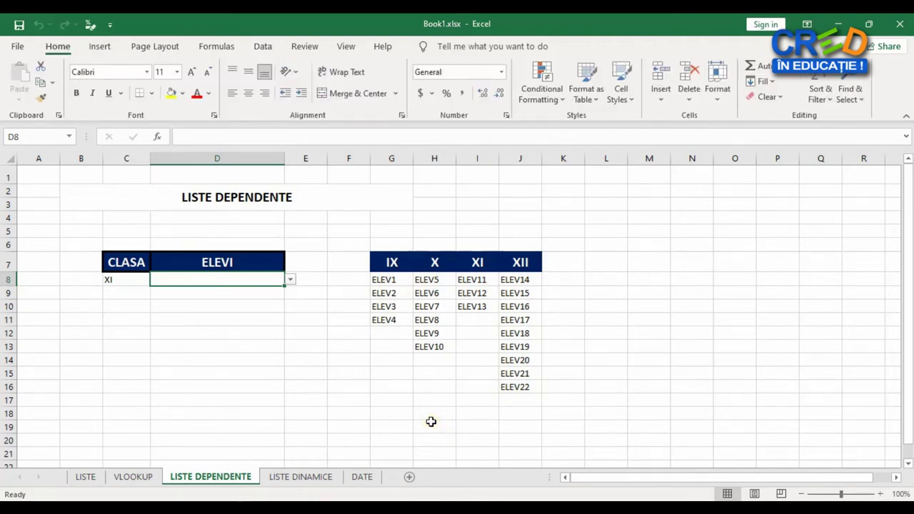
Convert G7:G11 into a table with headers and rename it tblIX
{"action": "left_click", "coordinate": [394, 270]}
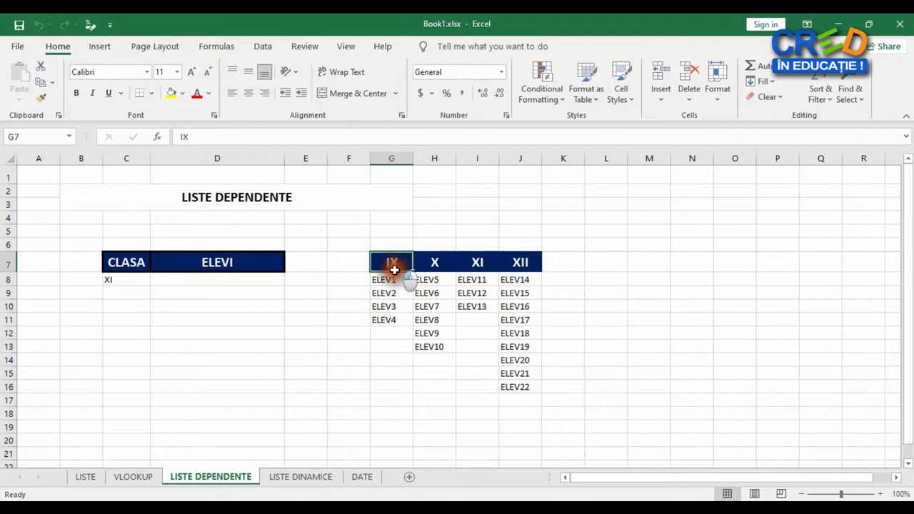
{"action": "left_click_drag", "start_coordinate": [394, 269], "coordinate": [394, 319]}
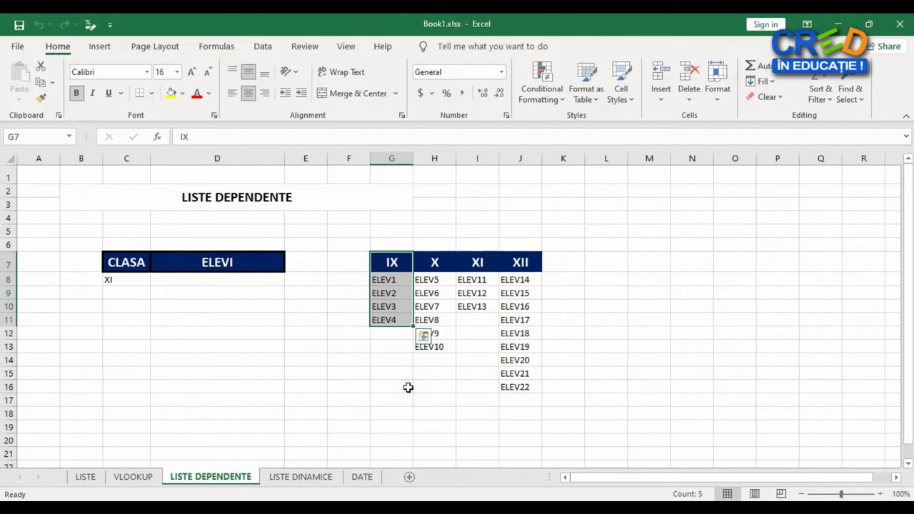
{"action": "key", "text": "ctrl+t"}
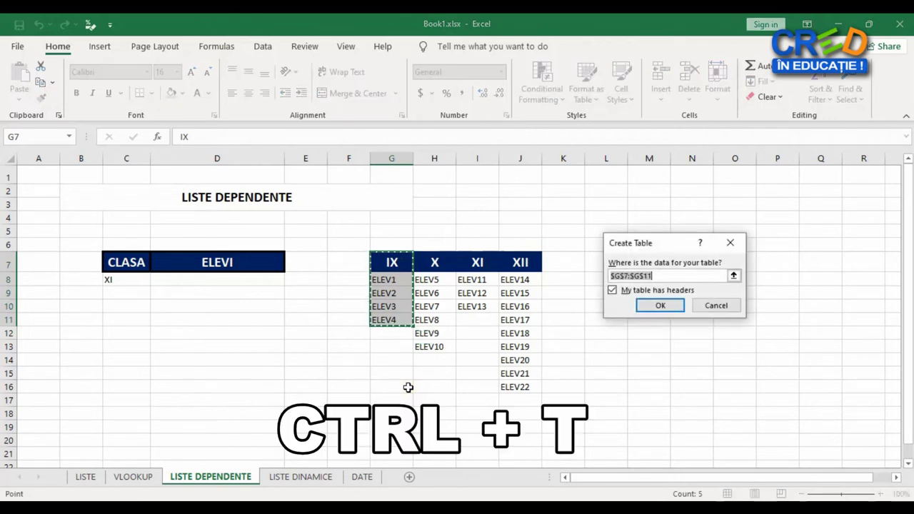
{"action": "left_click", "coordinate": [662, 305]}
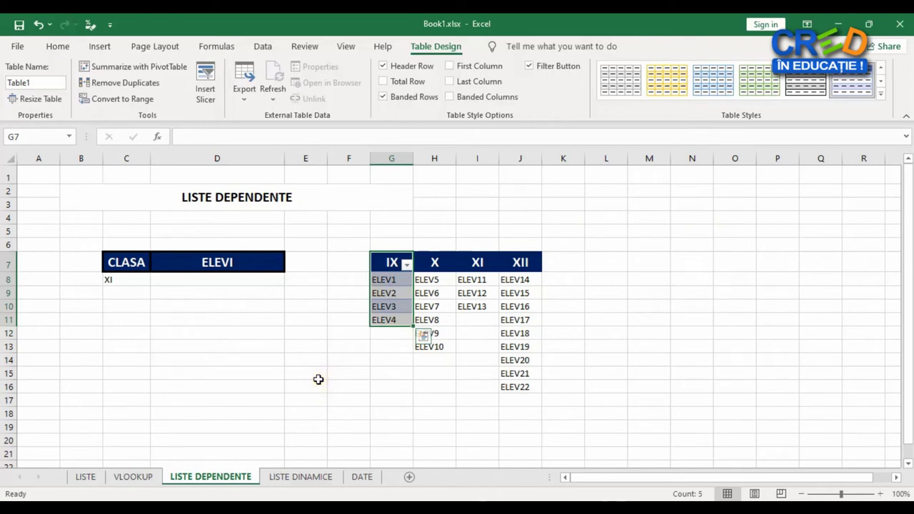
{"action": "left_click", "coordinate": [51, 82]}
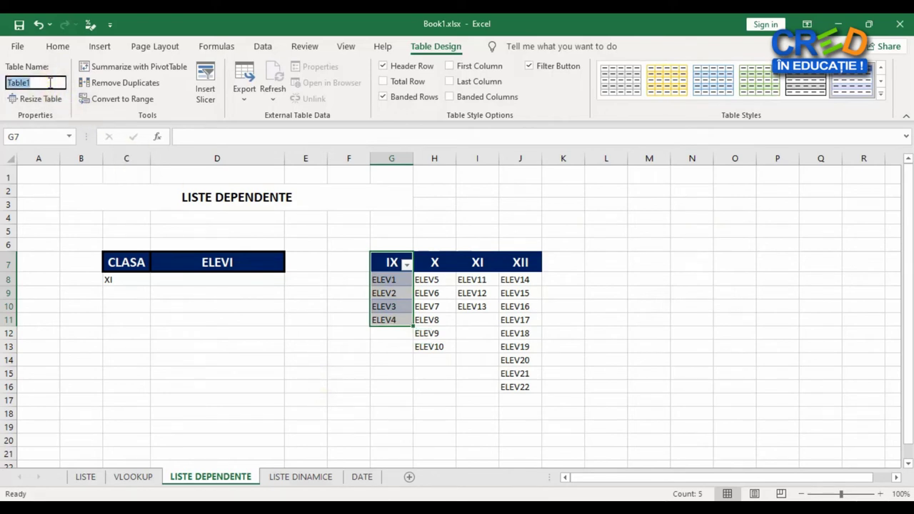
{"action": "type", "text": "tblIX"}
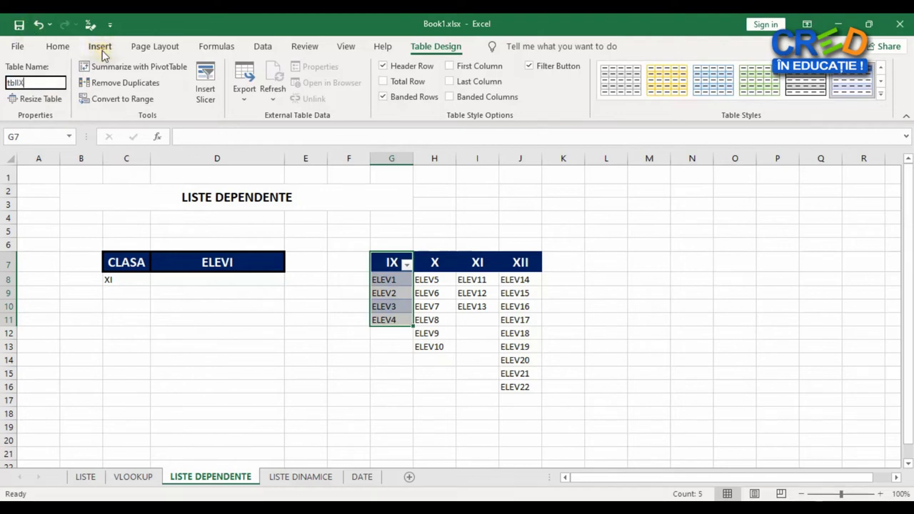
{"action": "key", "text": "Return"}
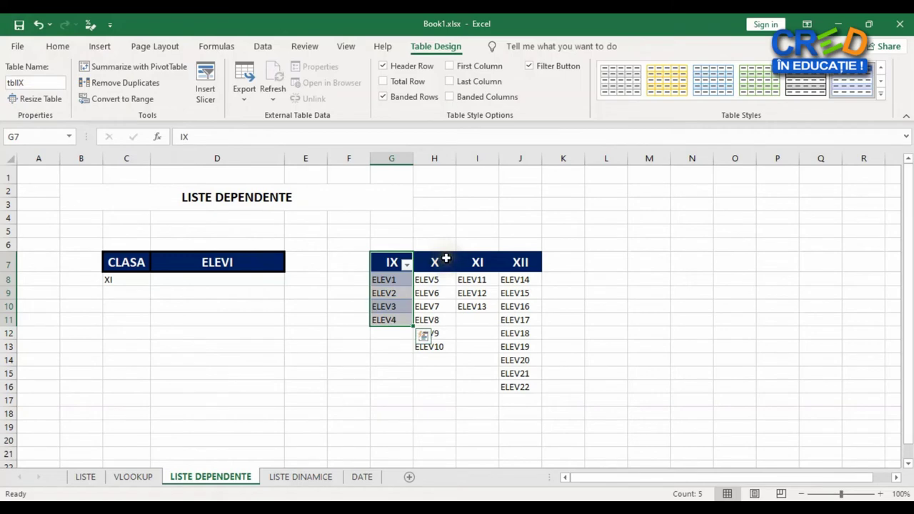
Convert H7:H13 into a table named tblX
{"action": "left_click_drag", "start_coordinate": [446, 262], "coordinate": [436, 347]}
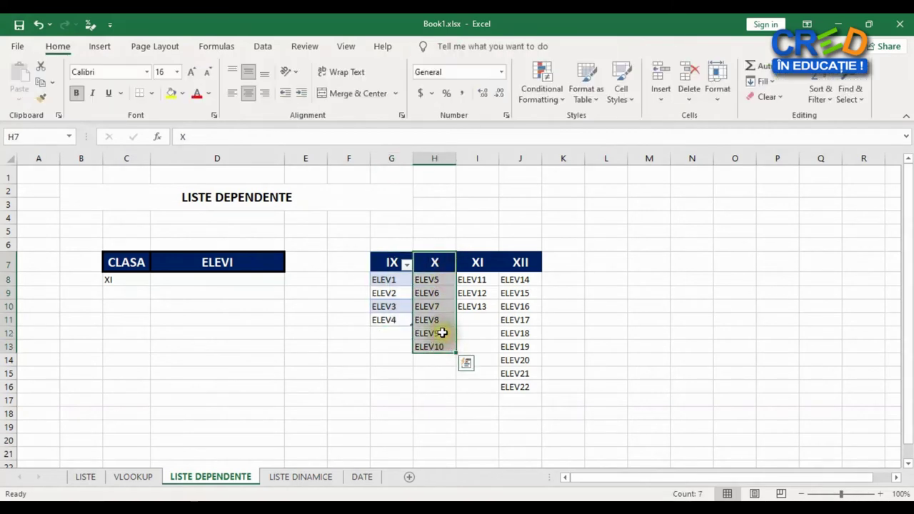
{"action": "key", "text": "ctrl+t"}
{"action": "left_click", "coordinate": [662, 307]}
{"action": "left_click", "coordinate": [37, 82]}
{"action": "type", "text": "tbl"}
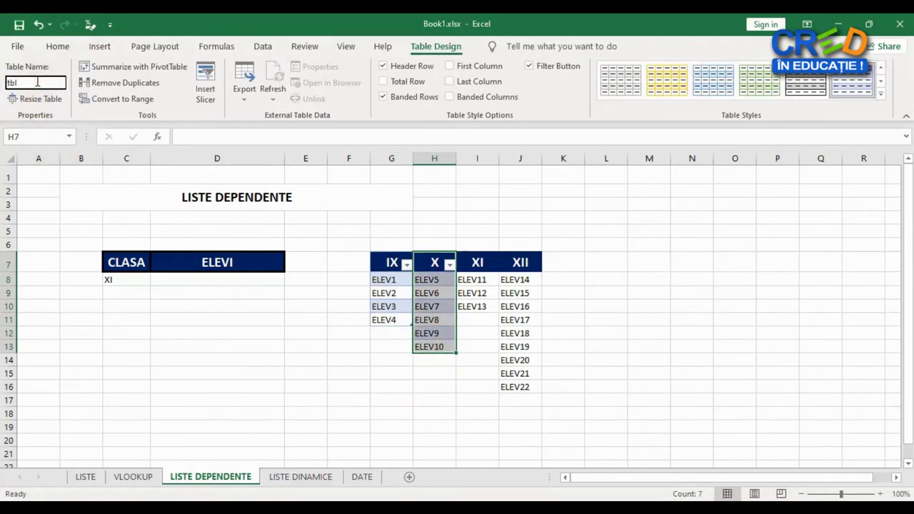
{"action": "type", "text": "X"}
{"action": "key", "text": "Return"}
Convert I7:I10 into a table named tblXI
{"action": "left_click_drag", "start_coordinate": [476, 262], "coordinate": [480, 306]}
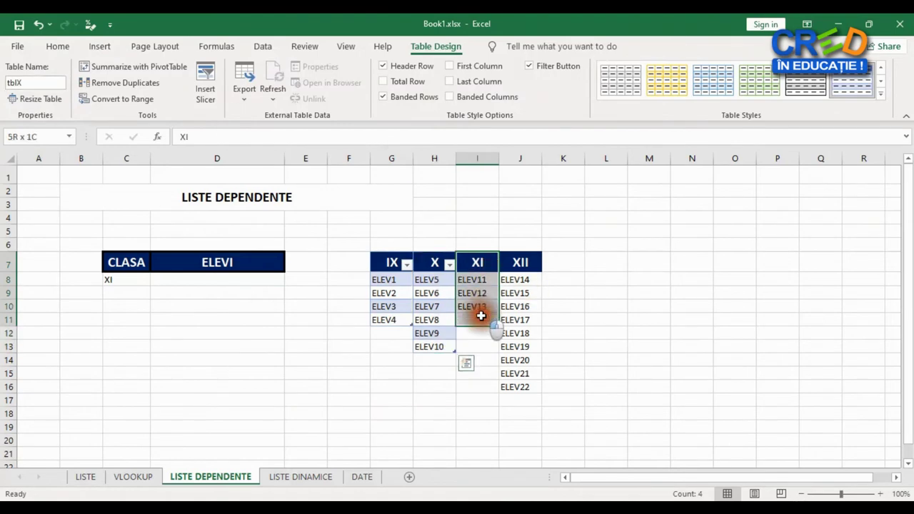
{"action": "key", "text": "ctrl+t"}
{"action": "left_click", "coordinate": [662, 306]}
{"action": "left_click", "coordinate": [45, 82]}
{"action": "type", "text": "tblX"}
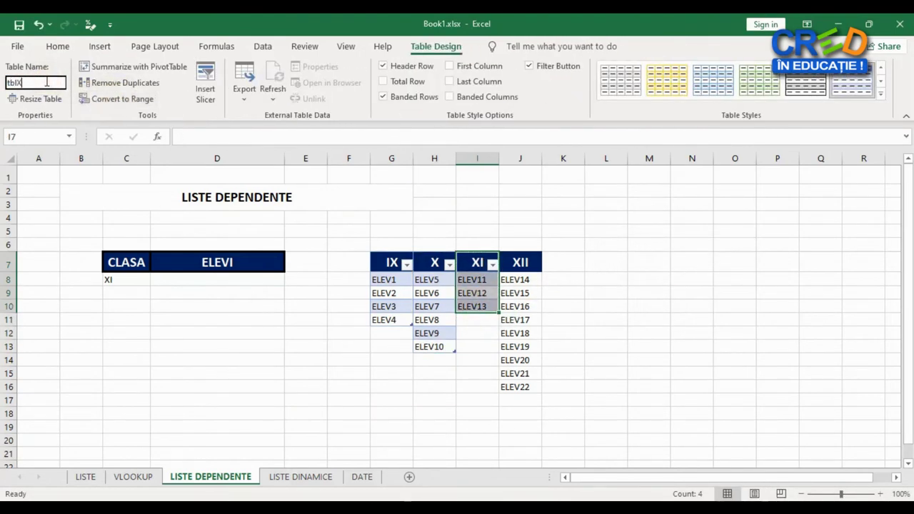
{"action": "type", "text": "I"}
{"action": "key", "text": "Return"}
Convert J7:J16 into a table named tblXII
{"action": "left_click_drag", "start_coordinate": [534, 265], "coordinate": [519, 386]}
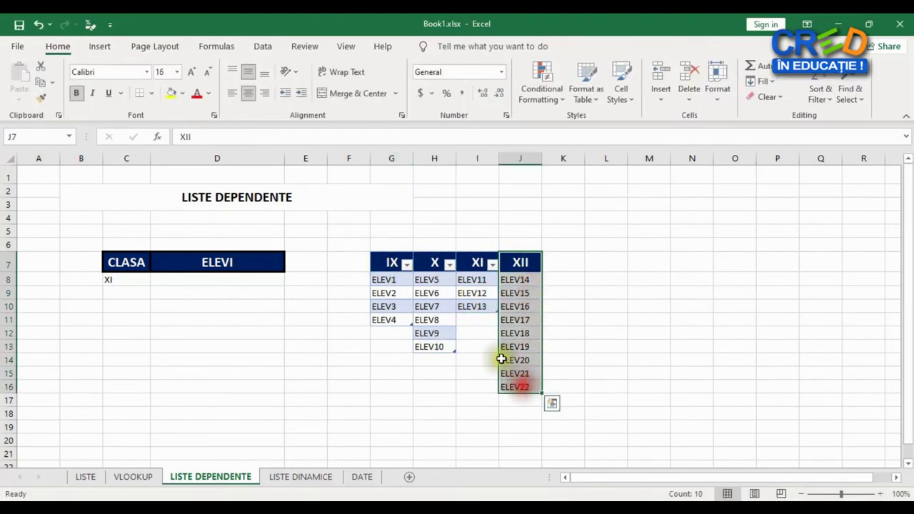
{"action": "key", "text": "ctrl+t"}
{"action": "left_click", "coordinate": [660, 305]}
{"action": "left_click", "coordinate": [42, 83]}
{"action": "type", "text": "t"}
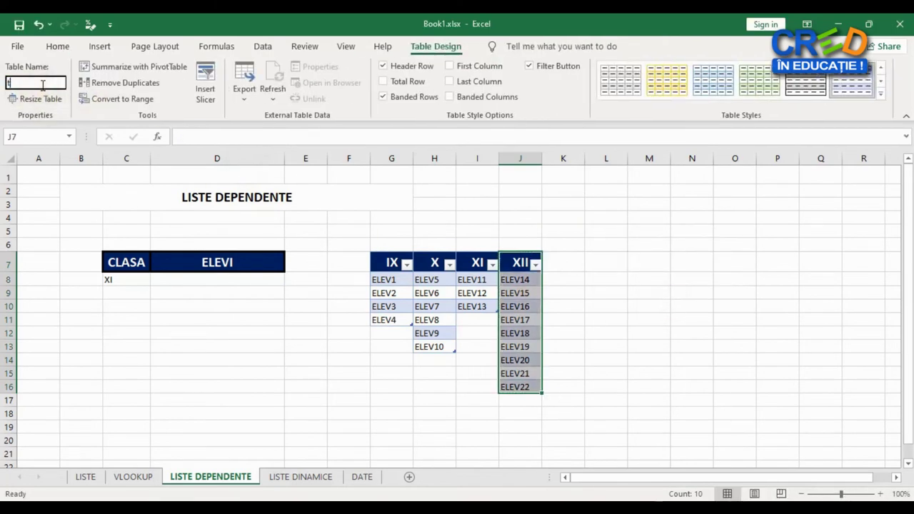
{"action": "type", "text": "blXII"}
{"action": "left_click", "coordinate": [477, 427]}
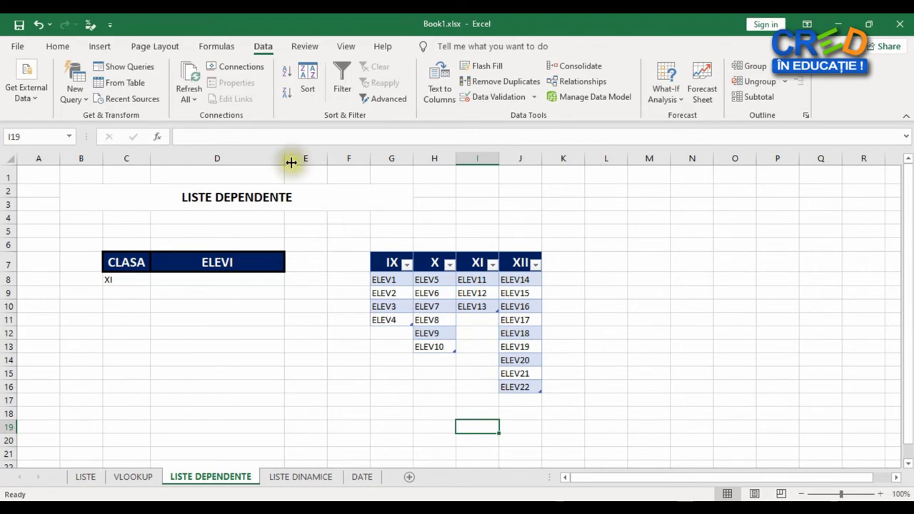
In Name Manager, change the IX name's reference to =tblIX[IX]
{"action": "left_click", "coordinate": [220, 48]}
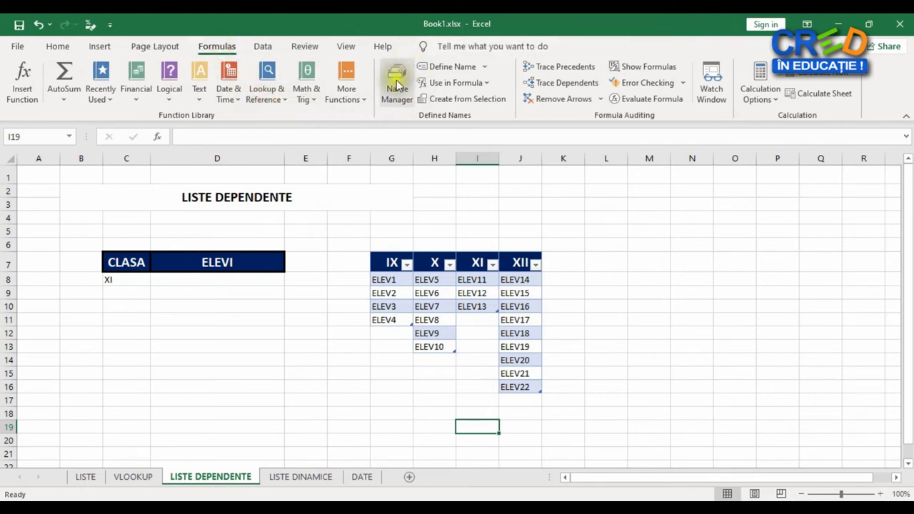
{"action": "left_click", "coordinate": [407, 101]}
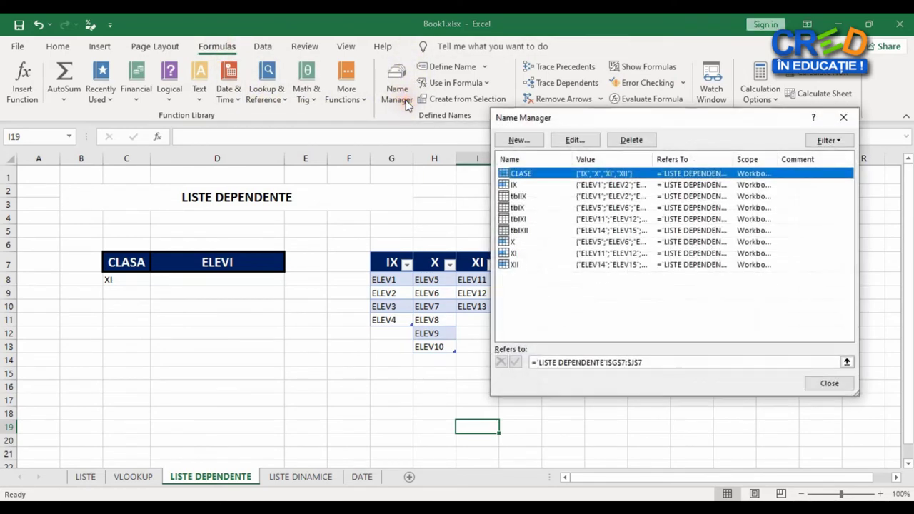
{"action": "mouse_move", "coordinate": [627, 128]}
{"action": "left_mouse_down"}
{"action": "mouse_move", "coordinate": [499, 100]}
{"action": "mouse_move", "coordinate": [162, 126]}
{"action": "left_mouse_up"}
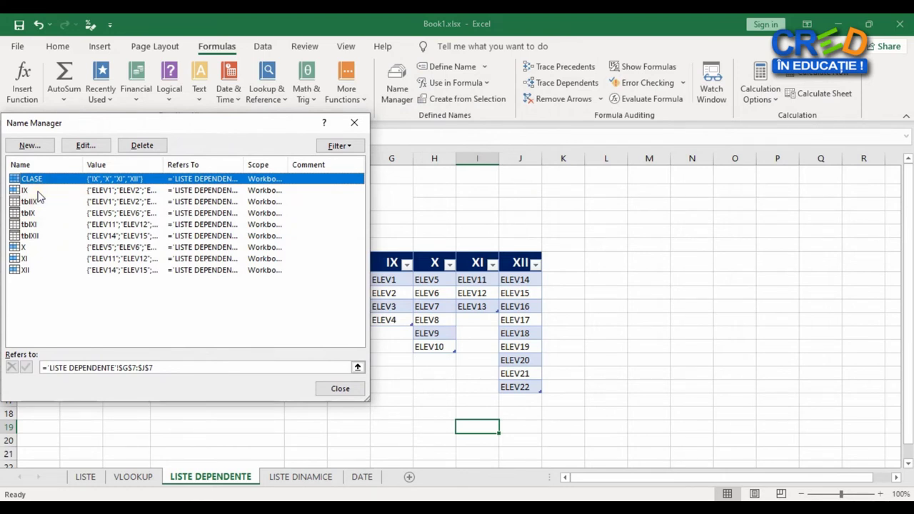
{"action": "left_click", "coordinate": [25, 190]}
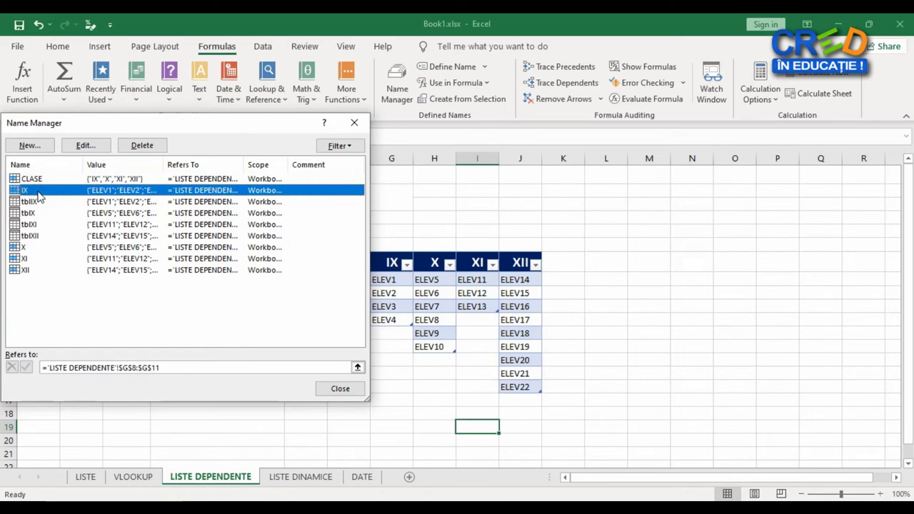
{"action": "left_click_drag", "start_coordinate": [180, 371], "coordinate": [49, 367]}
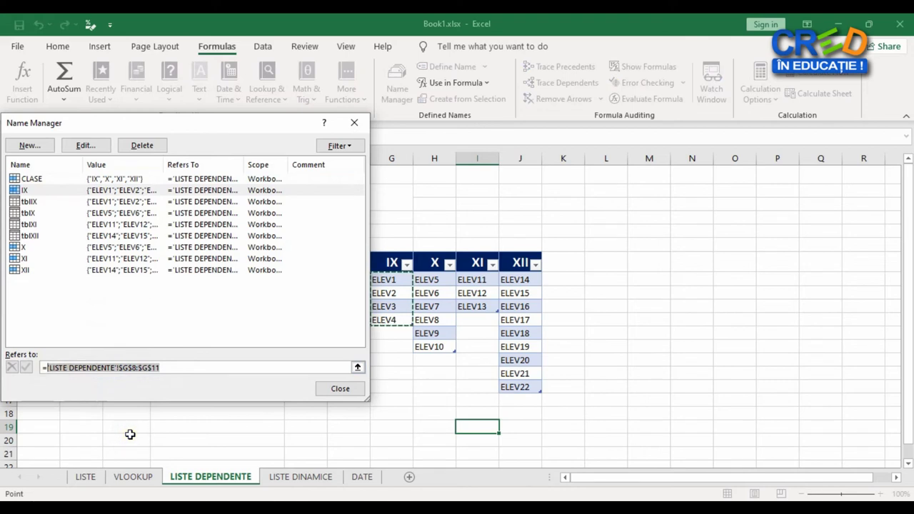
{"action": "type", "text": "tblIX["}
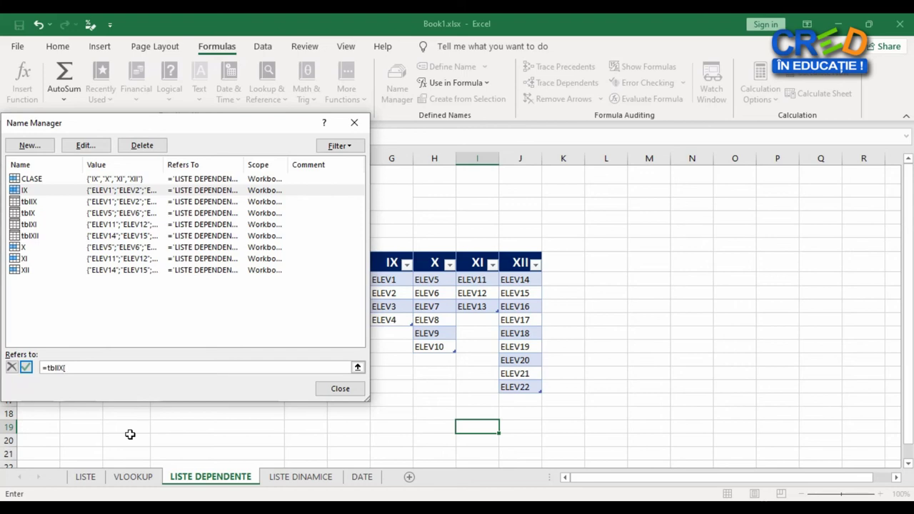
{"action": "type", "text": "IX]"}
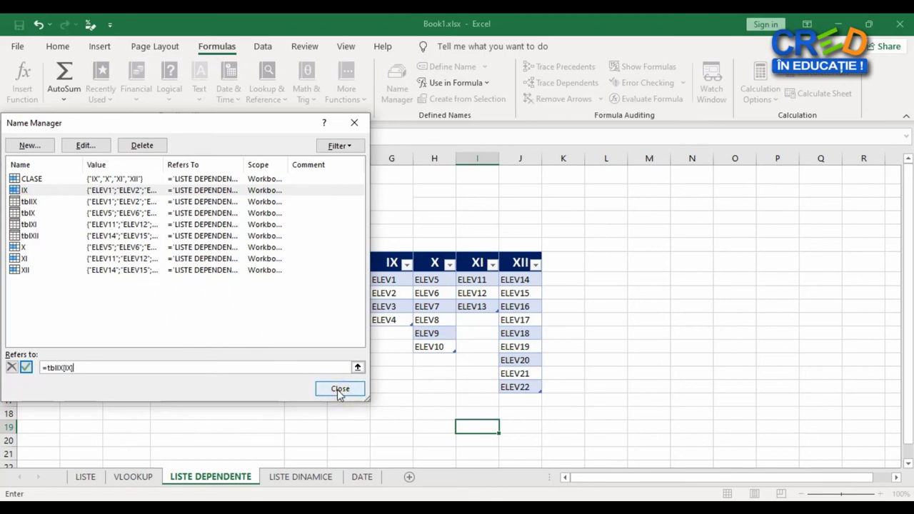
{"action": "left_click", "coordinate": [22, 246]}
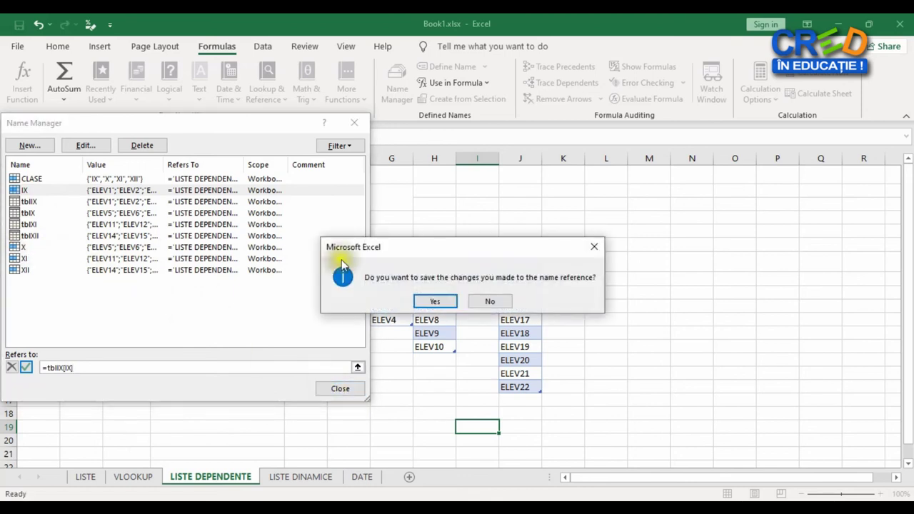
Keep the IX change and rewrite the X name's reference as =tblX[X]
{"action": "left_click", "coordinate": [435, 300]}
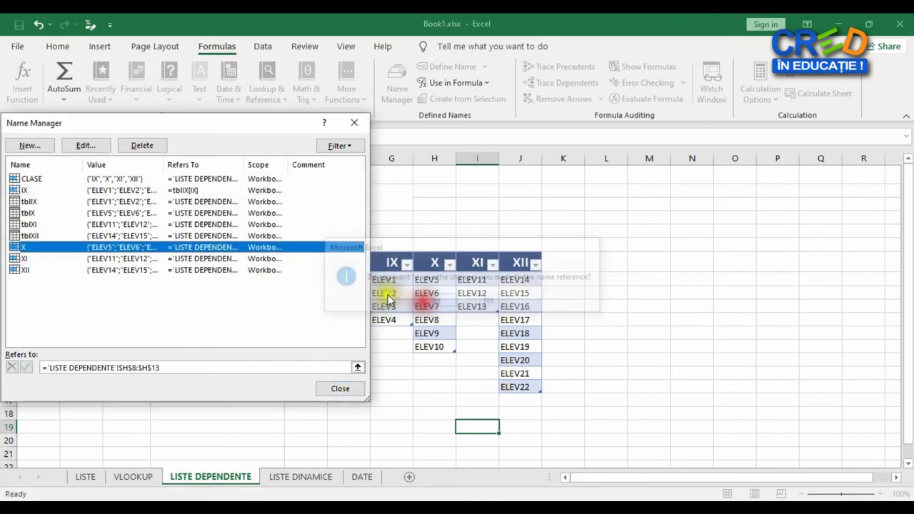
{"action": "left_click", "coordinate": [166, 367]}
{"action": "key", "text": "BackSpace"}
{"action": "key", "text": "BackSpace"}
{"action": "key", "text": "BackSpace"}
{"action": "key", "text": "BackSpace"}
{"action": "key", "text": "BackSpace"}
{"action": "key", "text": "BackSpace"}
{"action": "key", "text": "BackSpace"}
{"action": "key", "text": "BackSpace"}
{"action": "key", "text": "BackSpace"}
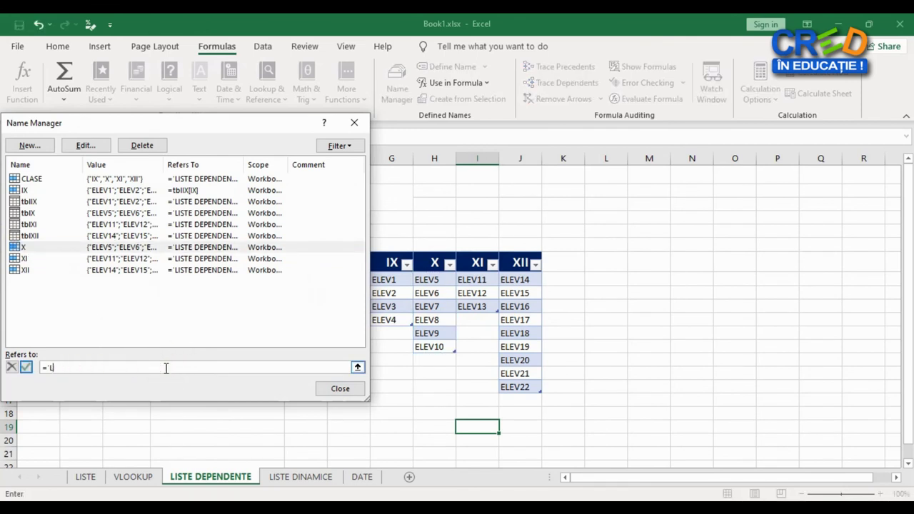
{"action": "key", "text": "BackSpace"}
{"action": "key", "text": "BackSpace"}
{"action": "type", "text": "tblX["}
{"action": "left_click", "coordinate": [25, 258]}
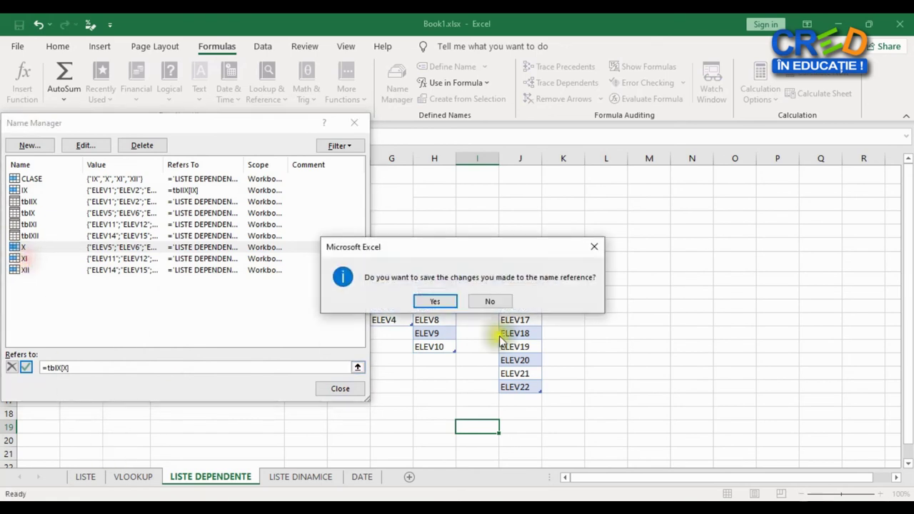
{"action": "left_click", "coordinate": [437, 300]}
Change the XI name's reference to =tblXI[XI] and keep it
{"action": "left_click_drag", "start_coordinate": [153, 368], "coordinate": [44, 368]}
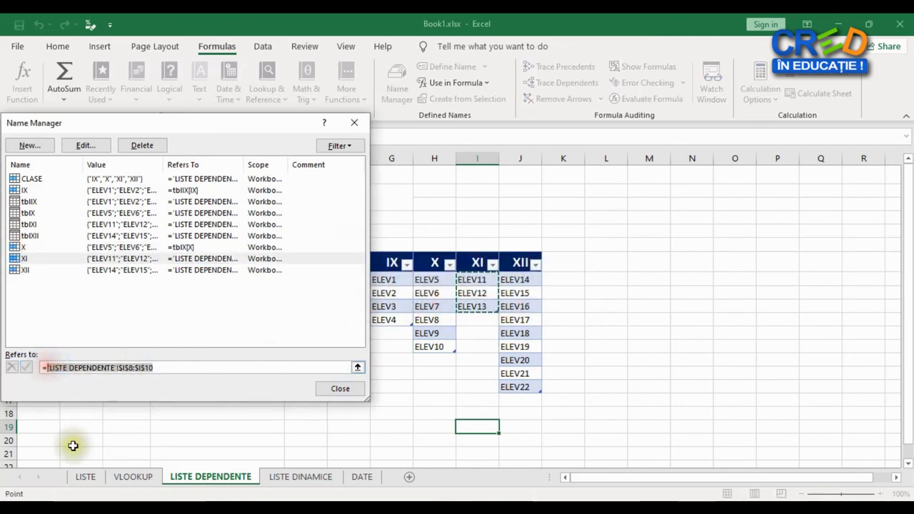
{"action": "type", "text": "=tblXI[X"}
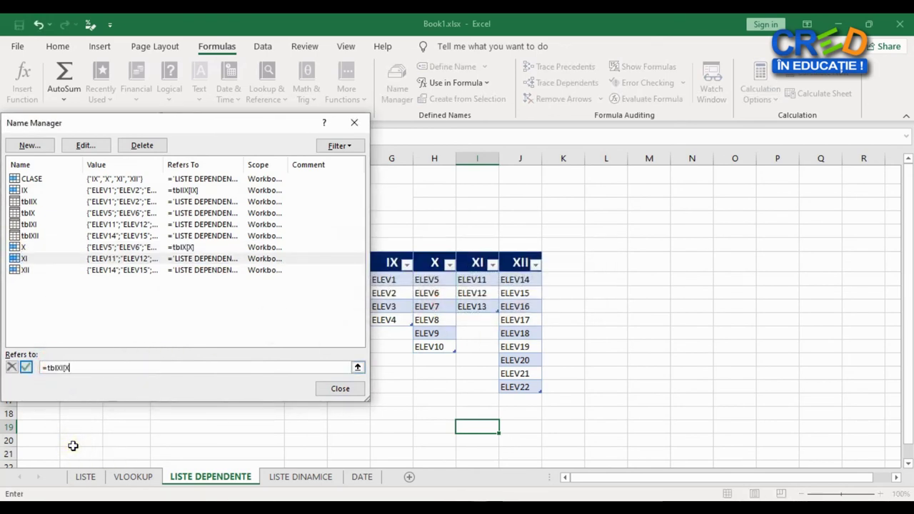
{"action": "type", "text": "I]"}
{"action": "left_click", "coordinate": [24, 270]}
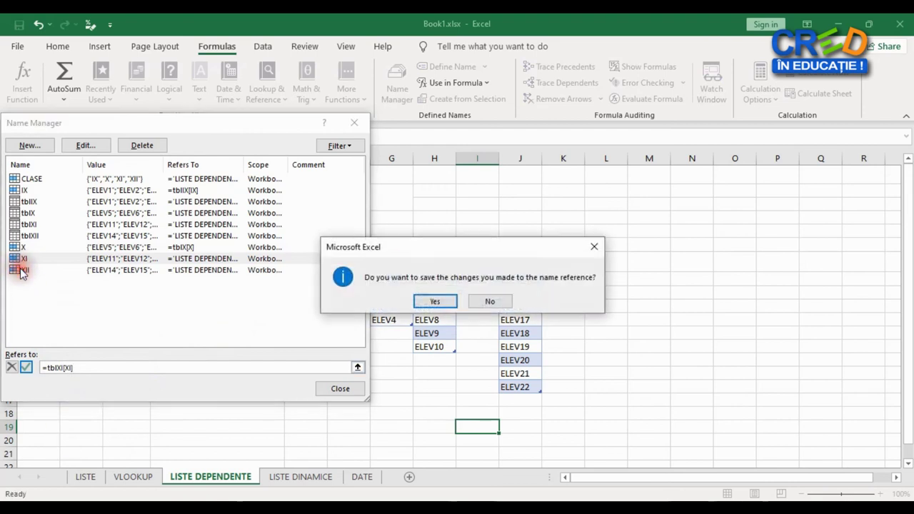
{"action": "left_click", "coordinate": [420, 300]}
Change the XII name's reference to =tblXII[XII], keep it, and close Name Manager
{"action": "left_click", "coordinate": [82, 368]}
{"action": "left_click_drag", "start_coordinate": [82, 368], "coordinate": [44, 368]}
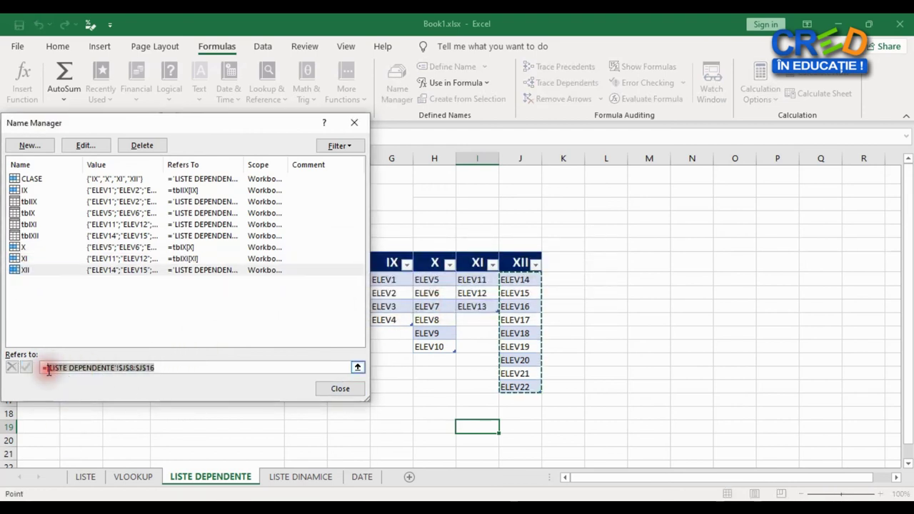
{"action": "type", "text": "=tblXII"}
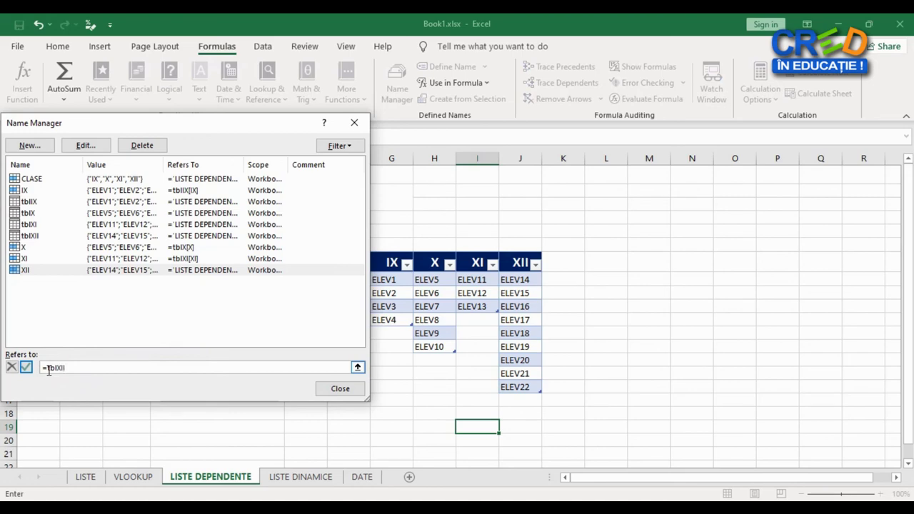
{"action": "type", "text": "[XII"}
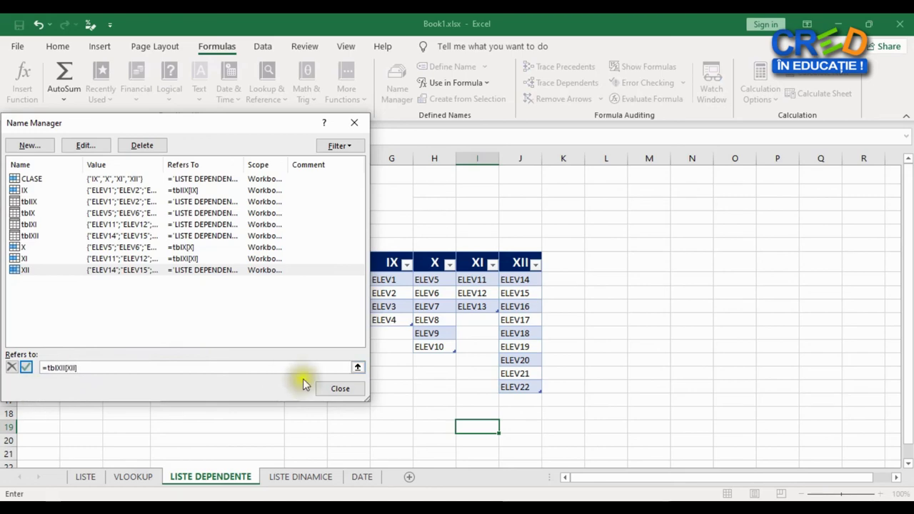
{"action": "type", "text": "]"}
{"action": "left_click", "coordinate": [340, 388]}
{"action": "left_click", "coordinate": [438, 305]}
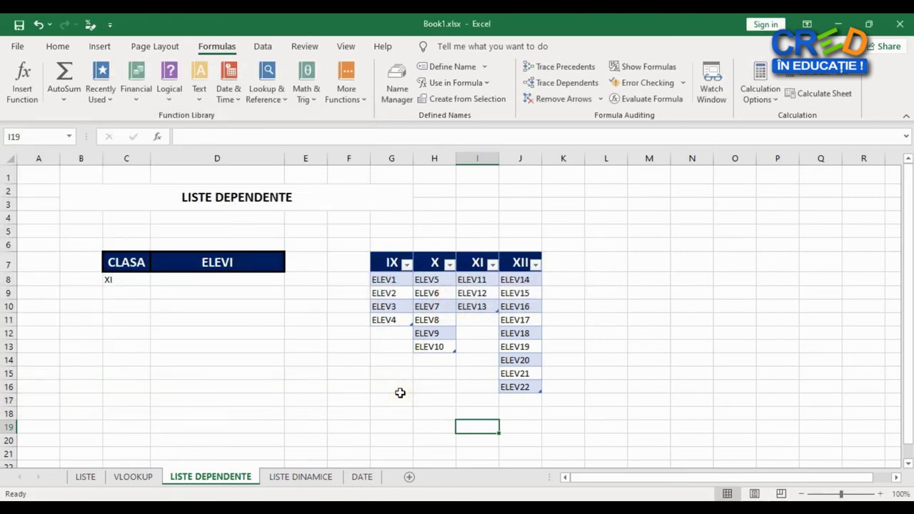
{"action": "left_click", "coordinate": [125, 280]}
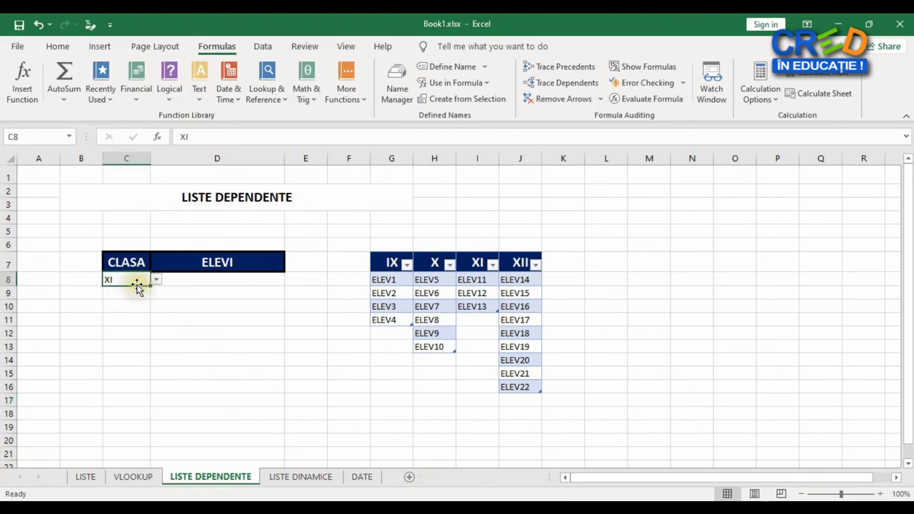
{"action": "left_click", "coordinate": [214, 281]}
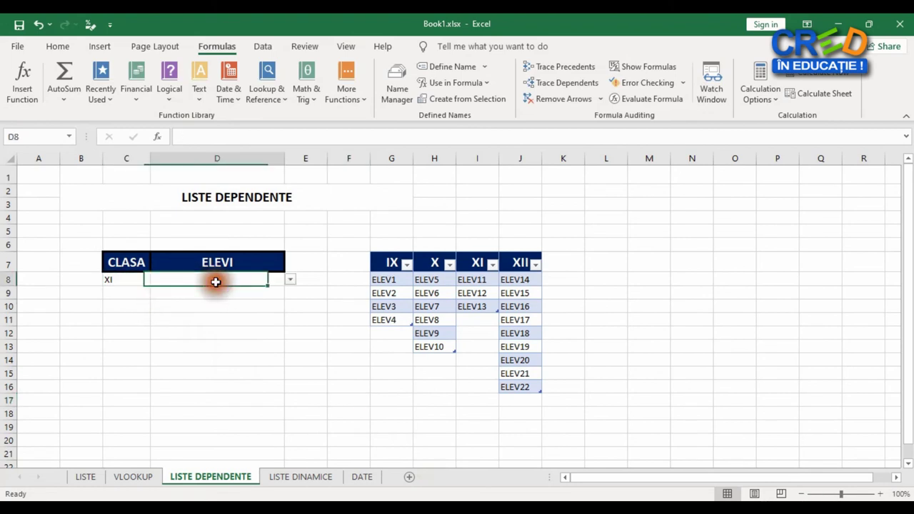
{"action": "left_click", "coordinate": [290, 280]}
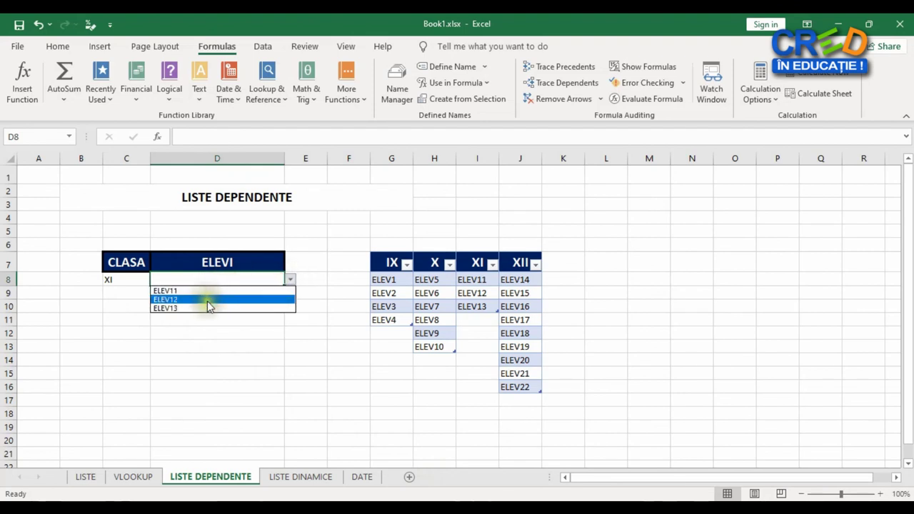
{"action": "left_click", "coordinate": [484, 320]}
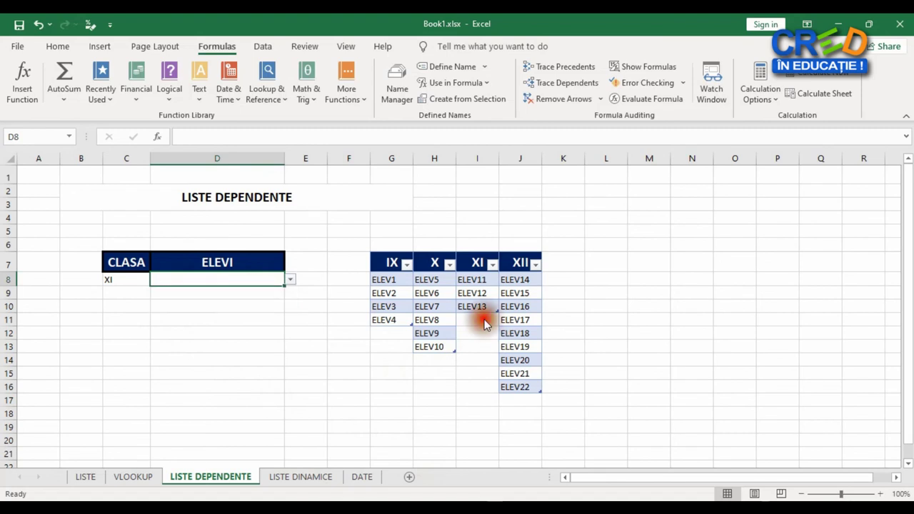
{"action": "left_click", "coordinate": [477, 319]}
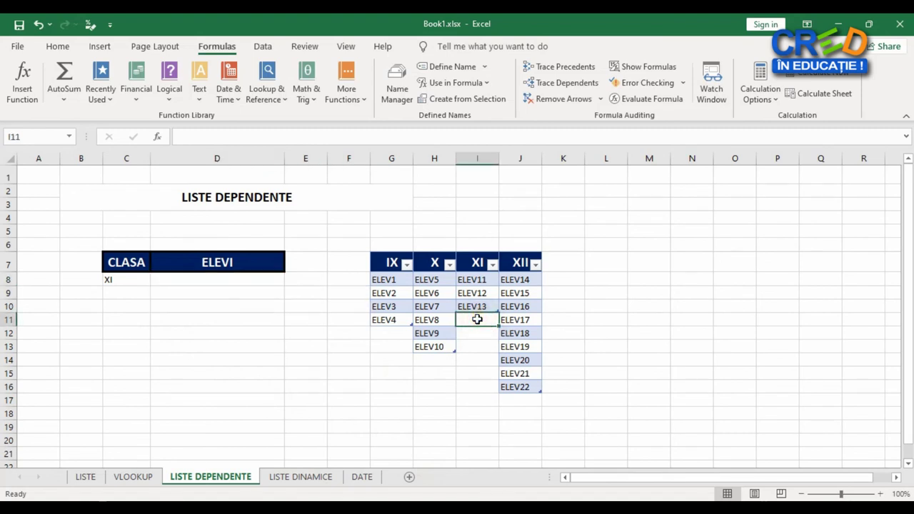
Enter ELEV ADAUGAT in I11 and verify D8's student dropdown now includes it
{"action": "type", "text": "E"}
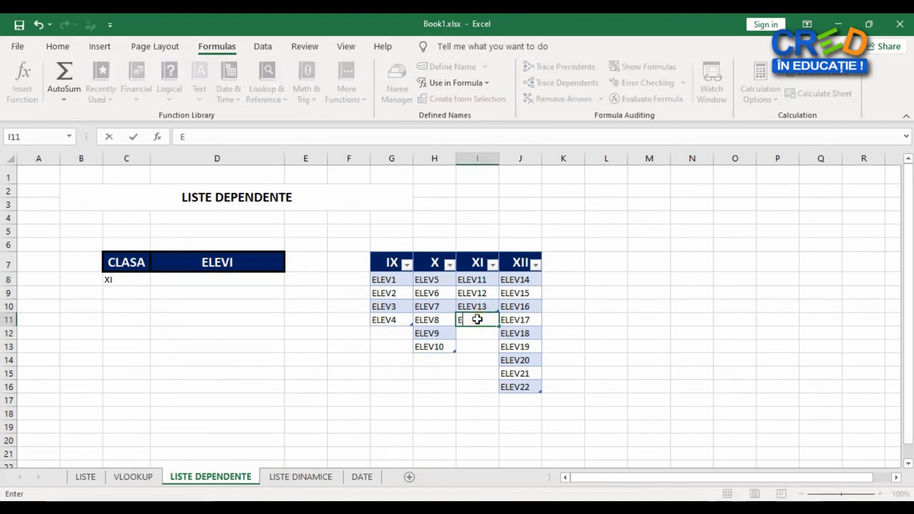
{"action": "type", "text": "LEV ADAUGAT"}
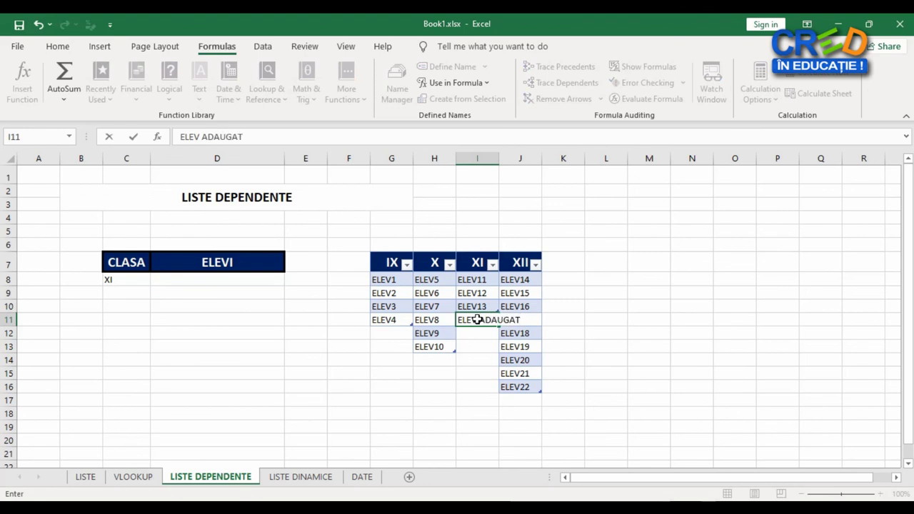
{"action": "key", "text": "Return"}
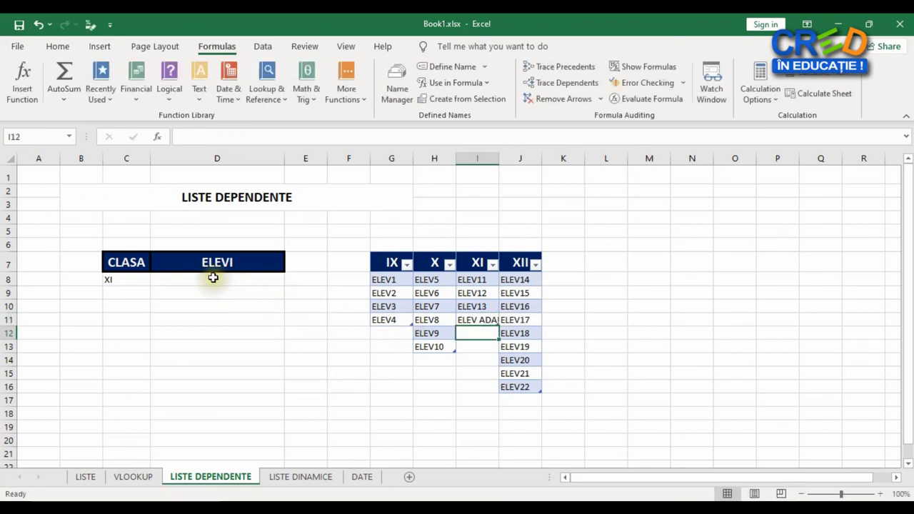
{"action": "left_click", "coordinate": [214, 278]}
{"action": "left_click", "coordinate": [289, 280]}
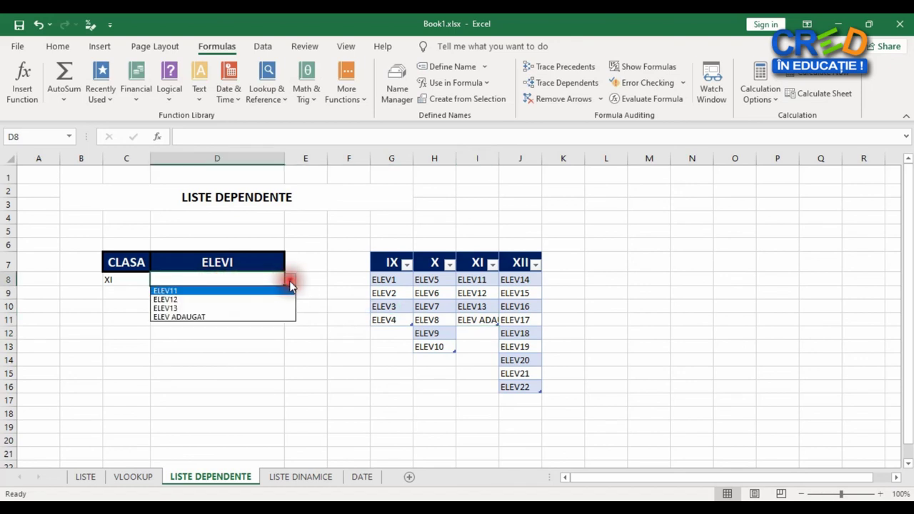